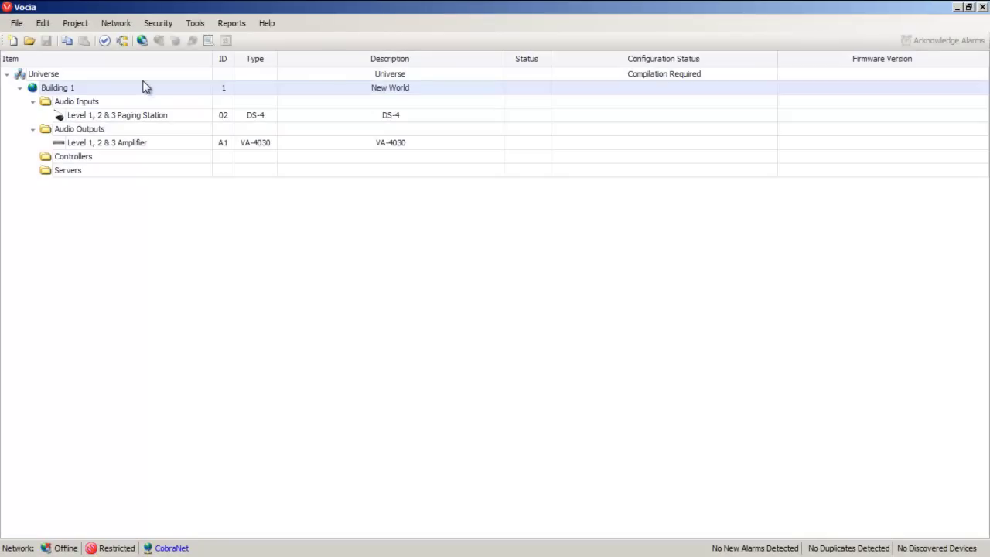
# Open the World Properties of Building 1, listing zones Level 1, Level 2 and Level 3
pyautogui.rightClick(61, 91)
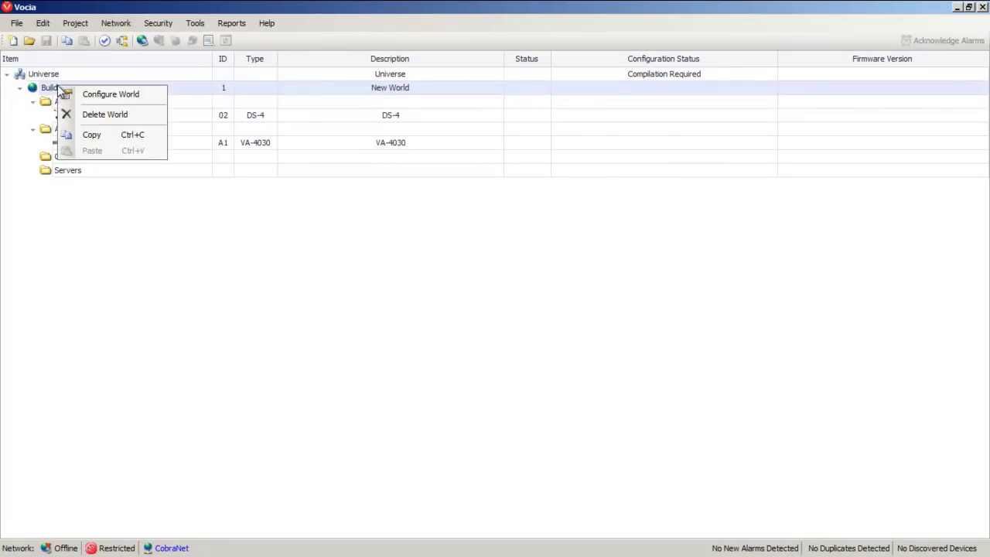
pyautogui.click(107, 97)
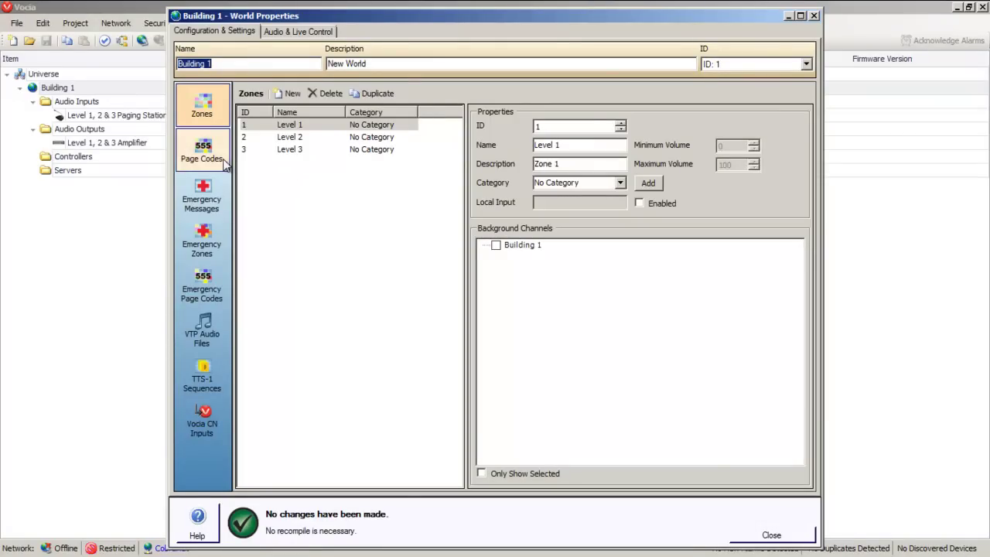
# Create a new emergency message and name it 'Fire Right Stairs'
pyautogui.click(211, 199)
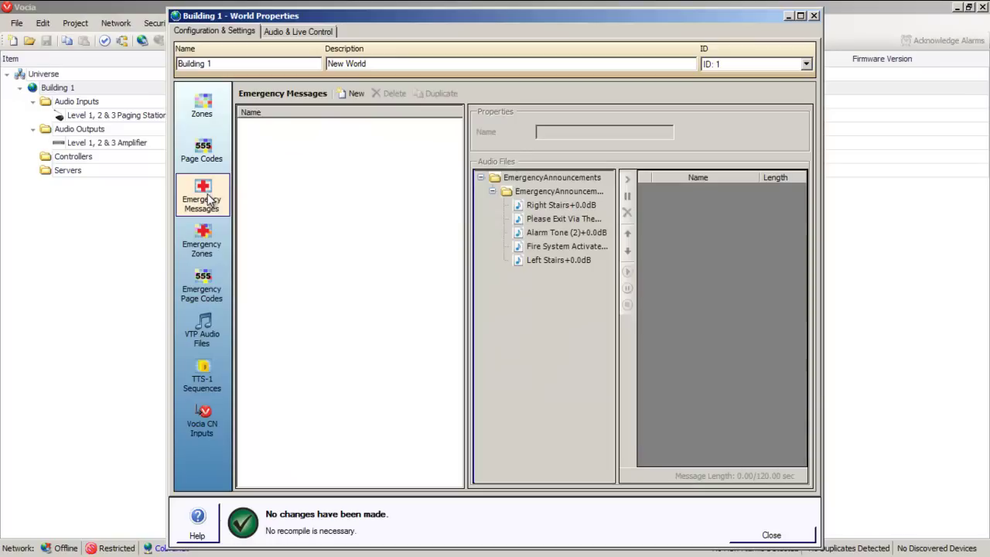
pyautogui.click(361, 92)
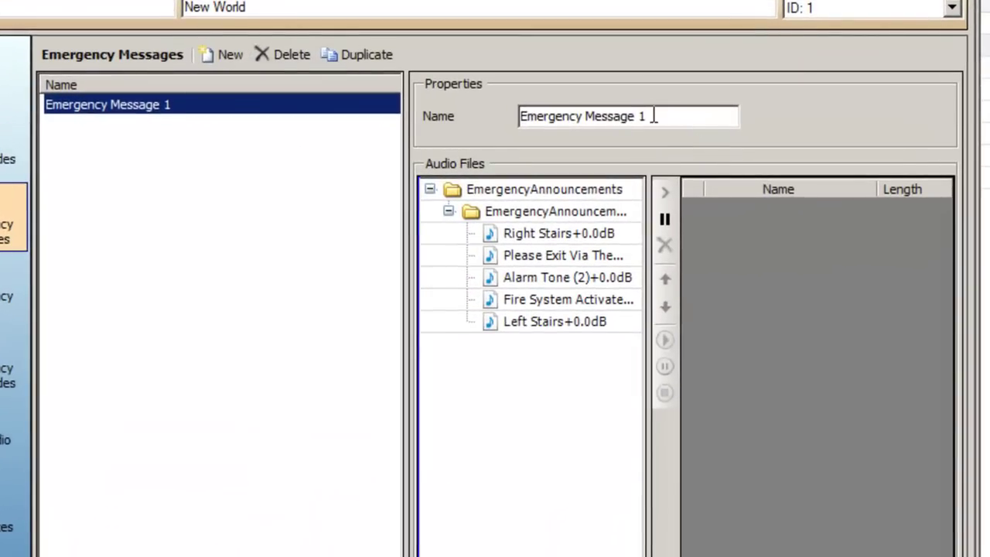
pyautogui.moveTo(654, 116); pyautogui.dragTo(517, 116)
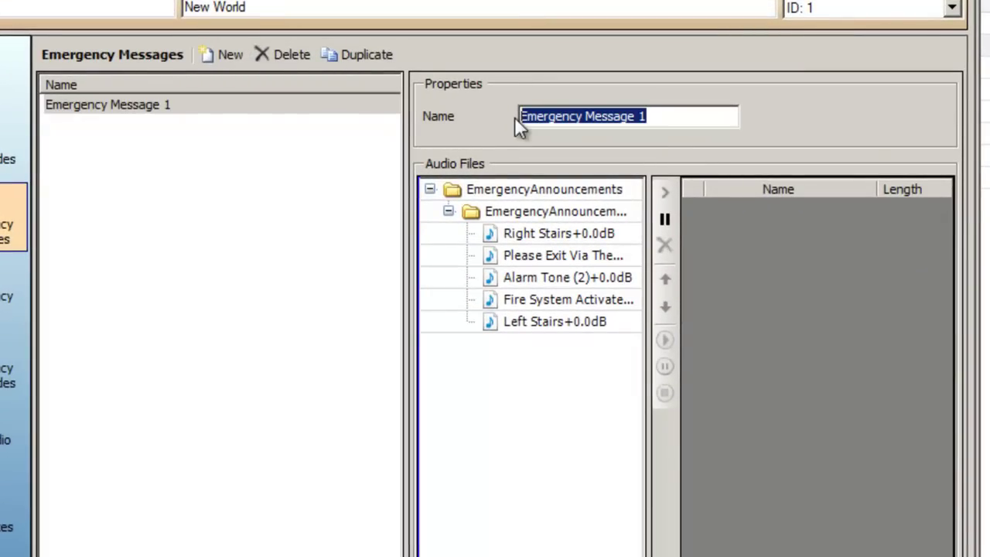
pyautogui.write('Fire Right')
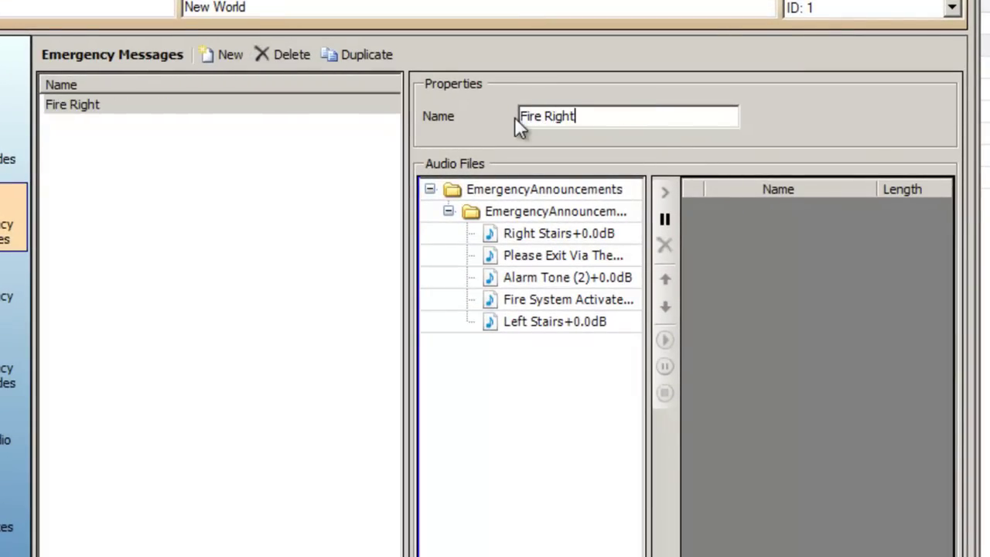
pyautogui.write(' Stairs')
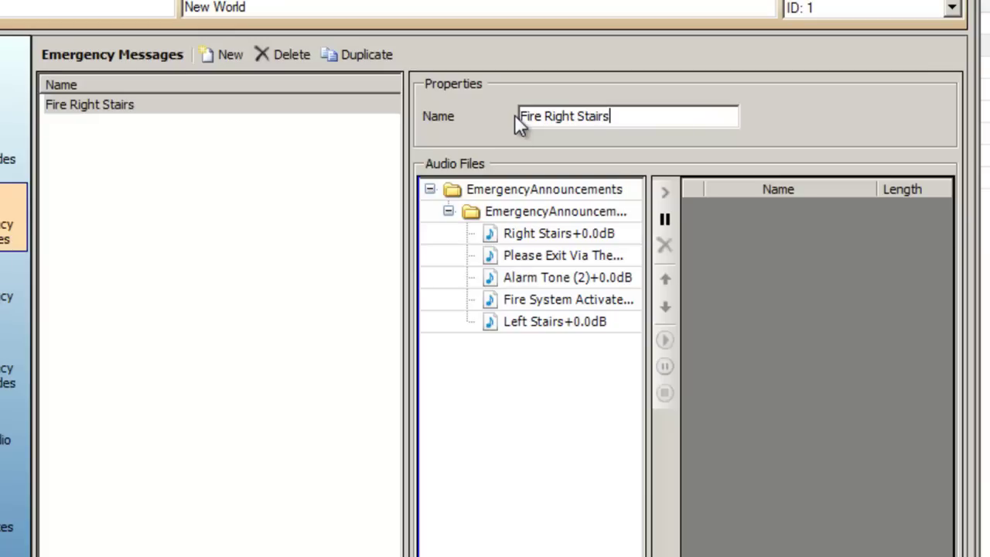
# Add Alarm Tone (2), Fire System Activated, Please Exit and Right Stairs clips to its playlist in order
pyautogui.click(544, 280)
pyautogui.click(665, 193)
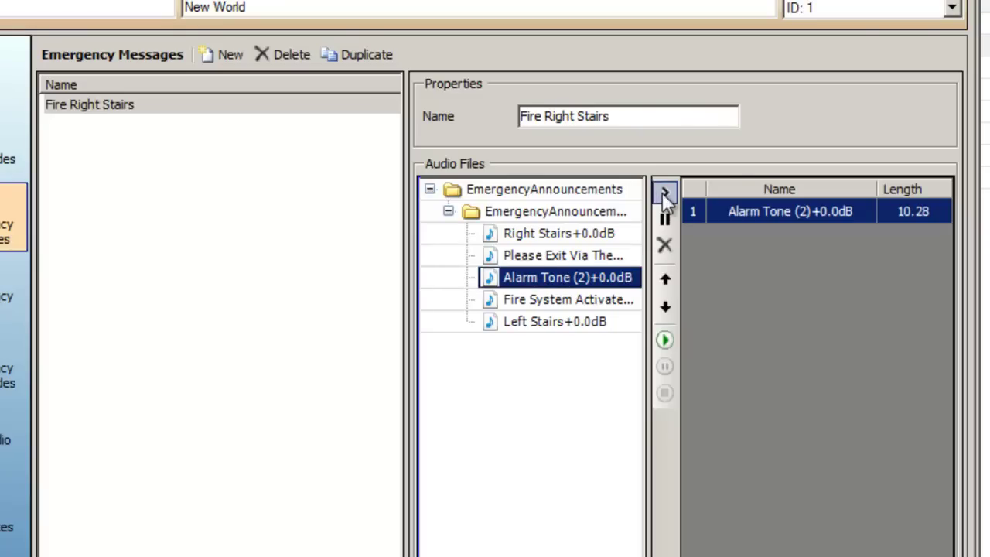
pyautogui.click(564, 257)
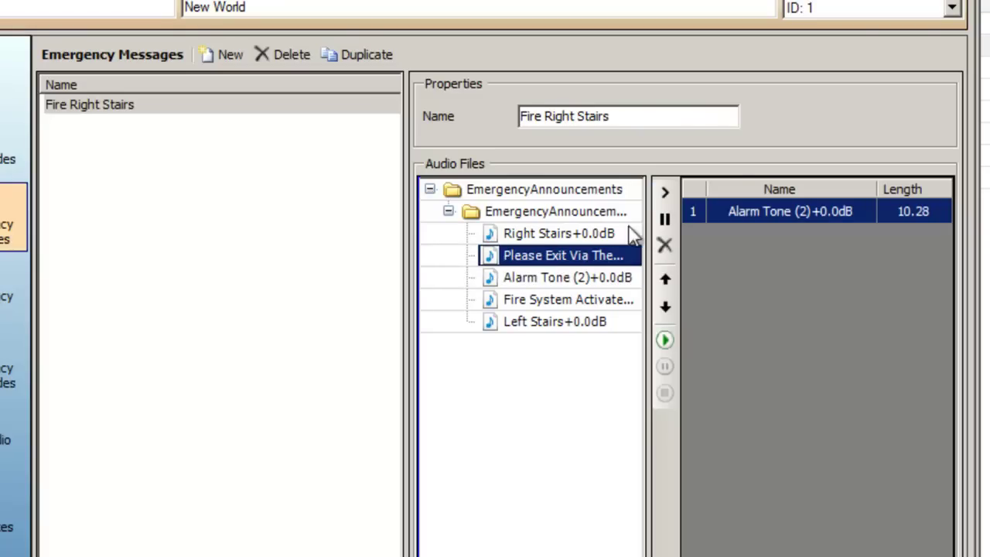
pyautogui.click(587, 297)
pyautogui.click(664, 189)
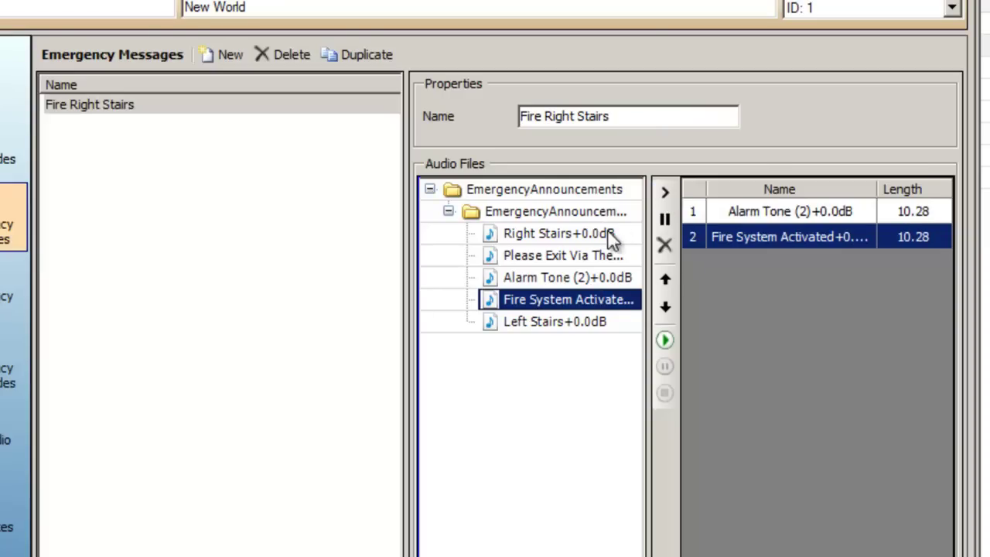
pyautogui.click(546, 257)
pyautogui.click(665, 192)
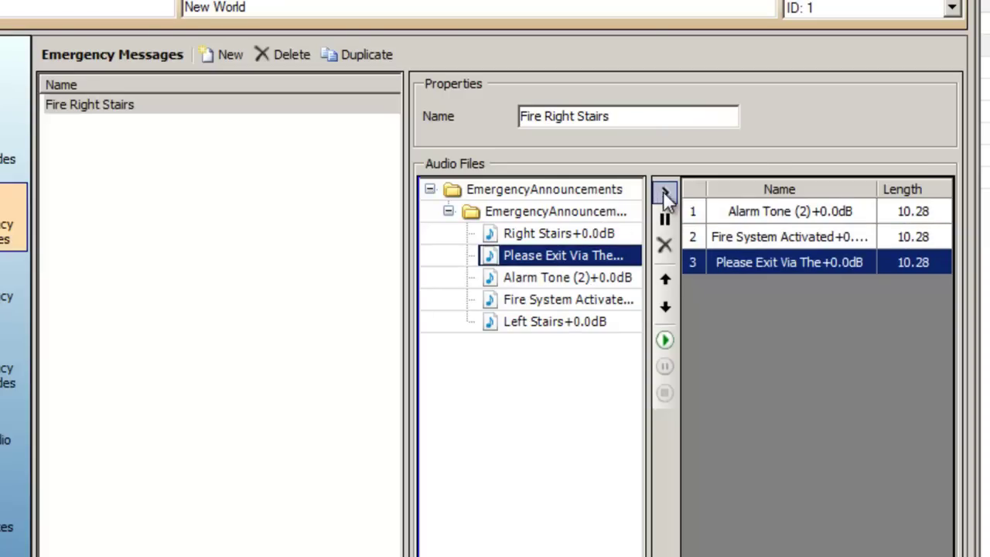
pyautogui.click(564, 233)
pyautogui.click(664, 192)
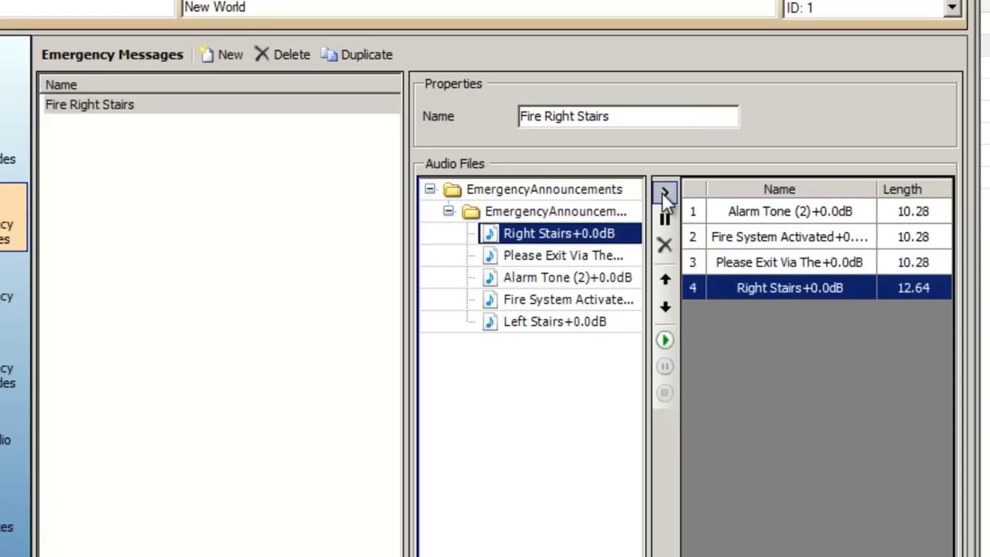
# Duplicate the message as 'Fire Left Stairs', replacing the Right Stairs clip with Left Stairs
pyautogui.click(364, 56)
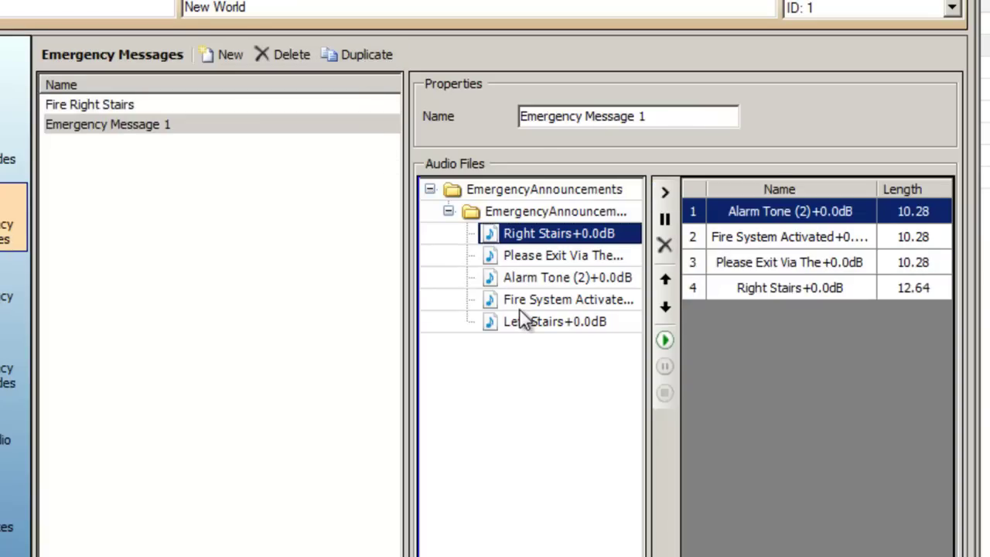
pyautogui.moveTo(685, 116); pyautogui.dragTo(502, 119)
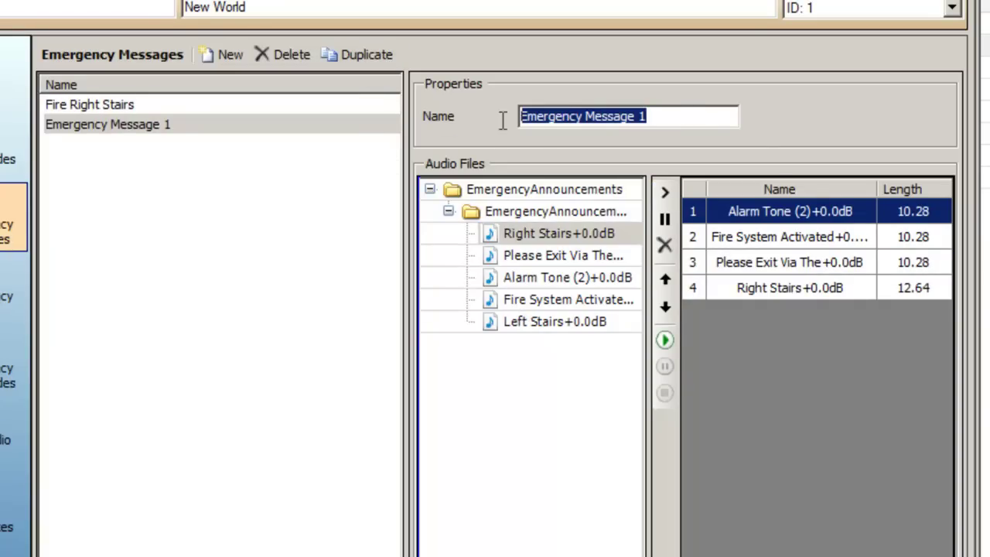
pyautogui.write('FGire')
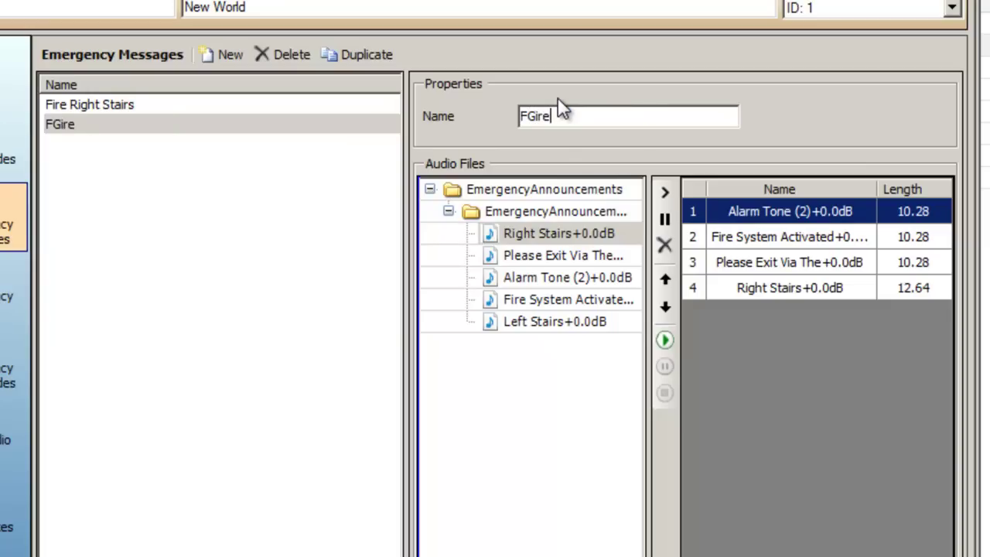
pyautogui.press('BackSpace')
pyautogui.press('BackSpace')
pyautogui.press('BackSpace')
pyautogui.press('BackSpace')
pyautogui.write('ire Left Stairs')
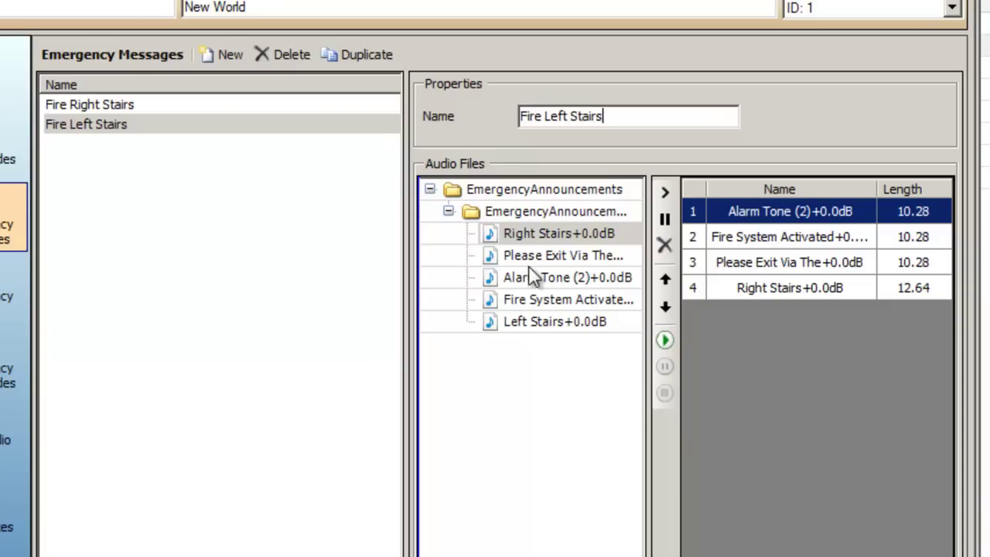
pyautogui.click(548, 322)
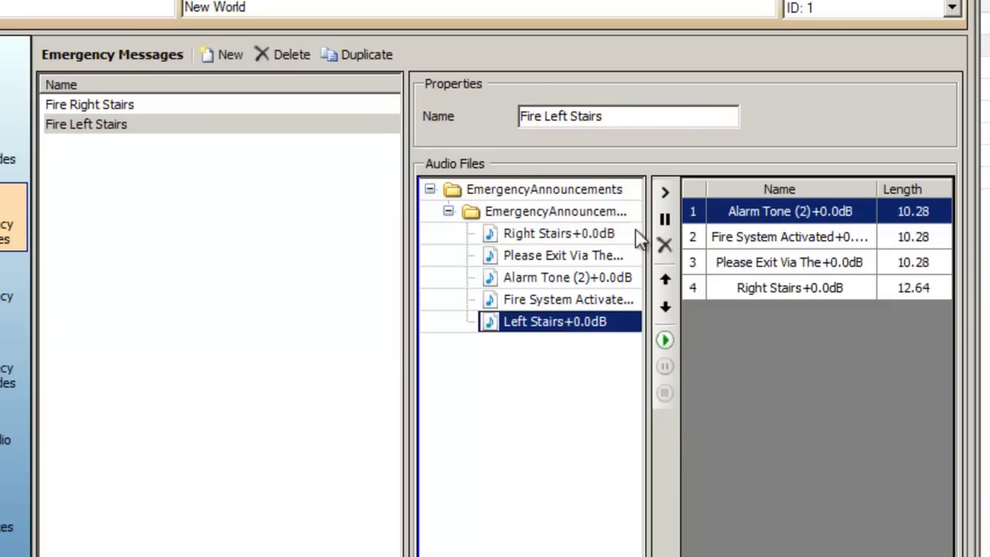
pyautogui.click(745, 288)
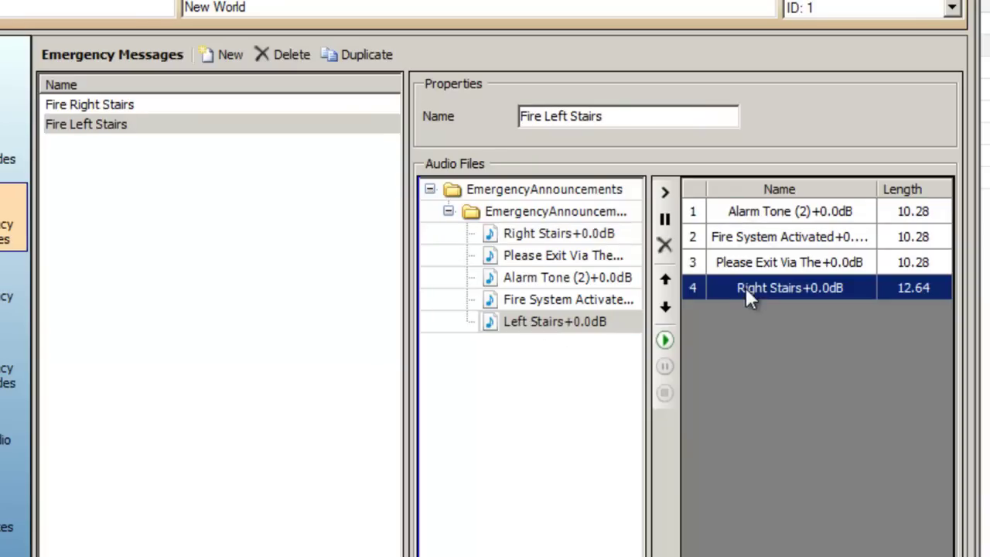
pyautogui.click(664, 246)
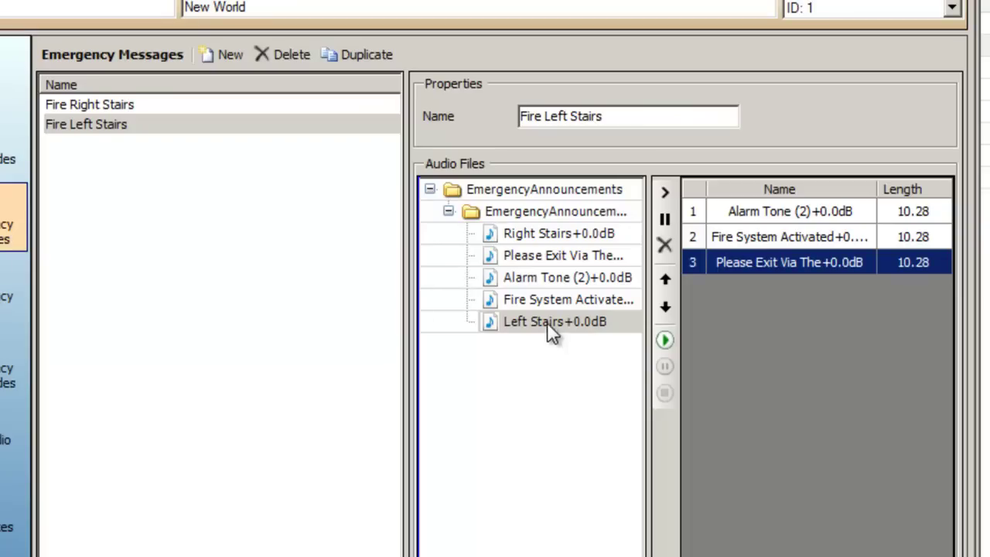
pyautogui.click(573, 325)
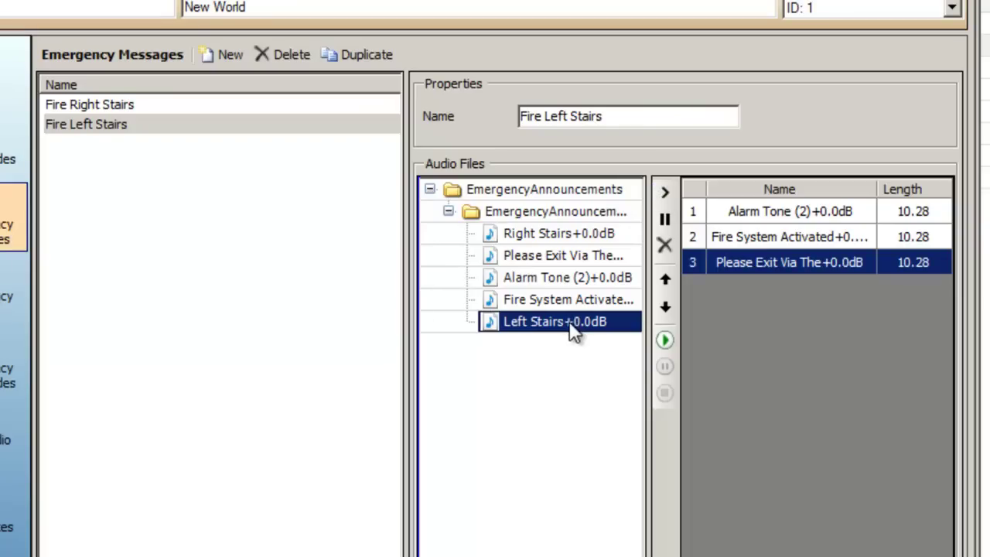
pyautogui.click(669, 194)
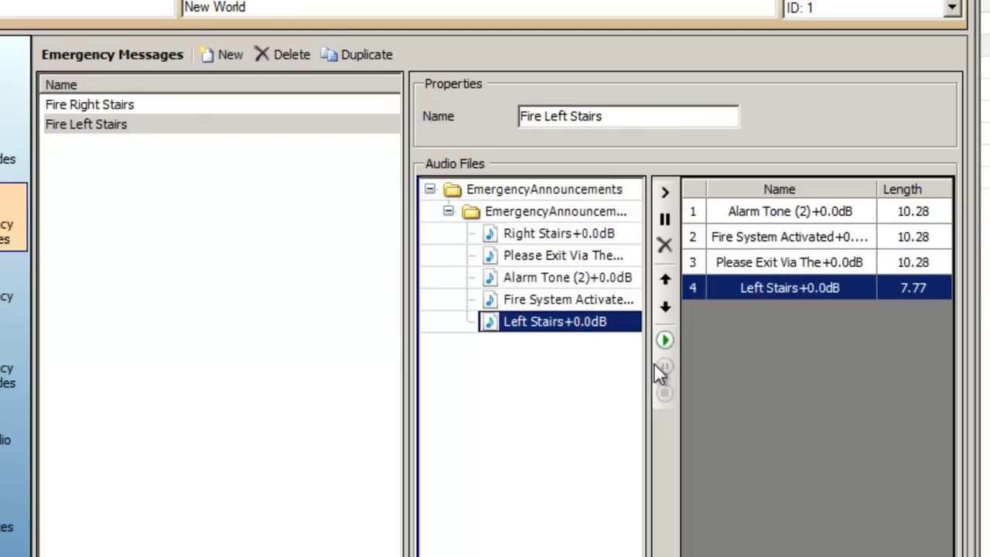
# Create a 'Car Park' emergency message containing only Alarm Tone (2)
pyautogui.click(218, 55)
pyautogui.moveTo(652, 116); pyautogui.dragTo(439, 106)
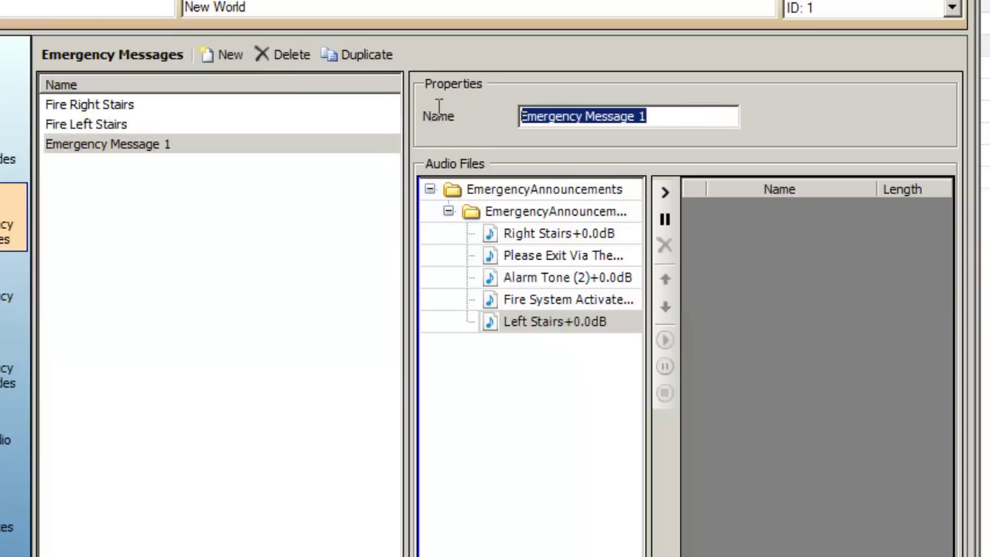
pyautogui.write('Car Pa')
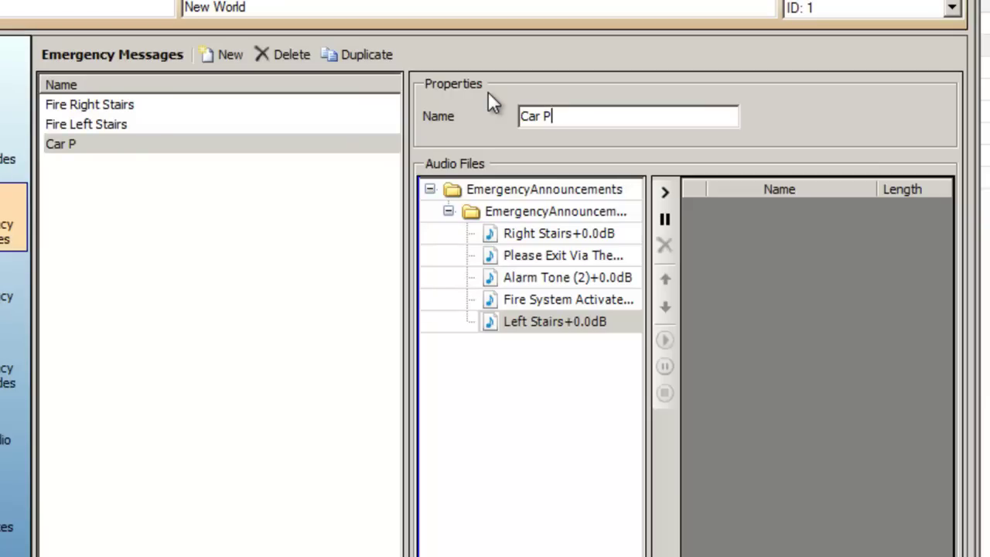
pyautogui.write('rk')
pyautogui.click(551, 283)
pyautogui.click(664, 192)
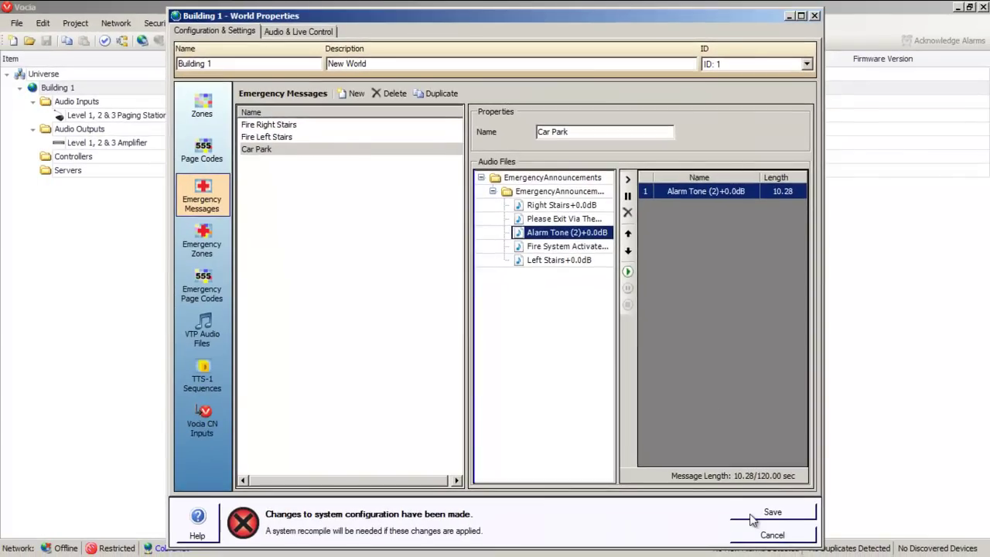
# Add a new emergency zone, then create an emergency page code named 'Left Stairs'
pyautogui.click(202, 239)
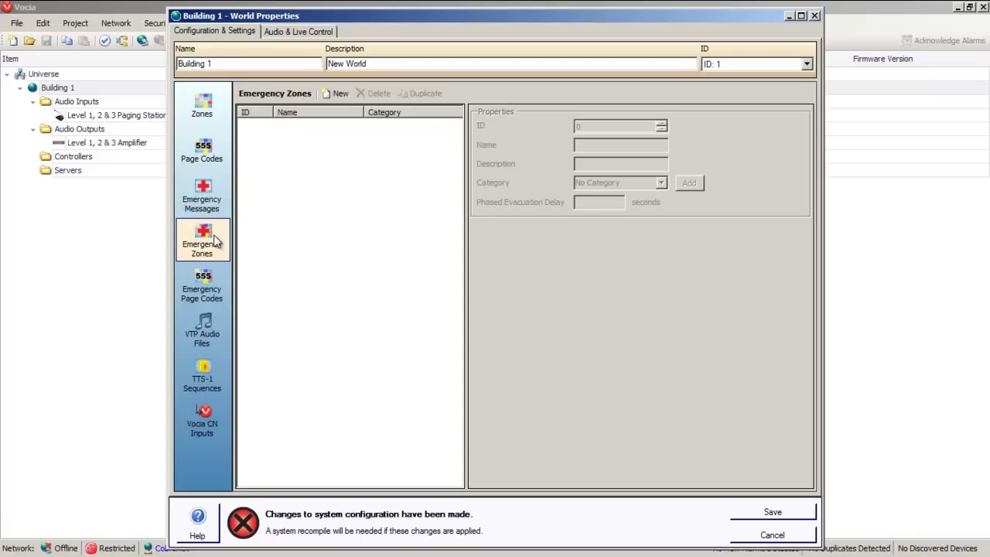
pyautogui.click(338, 93)
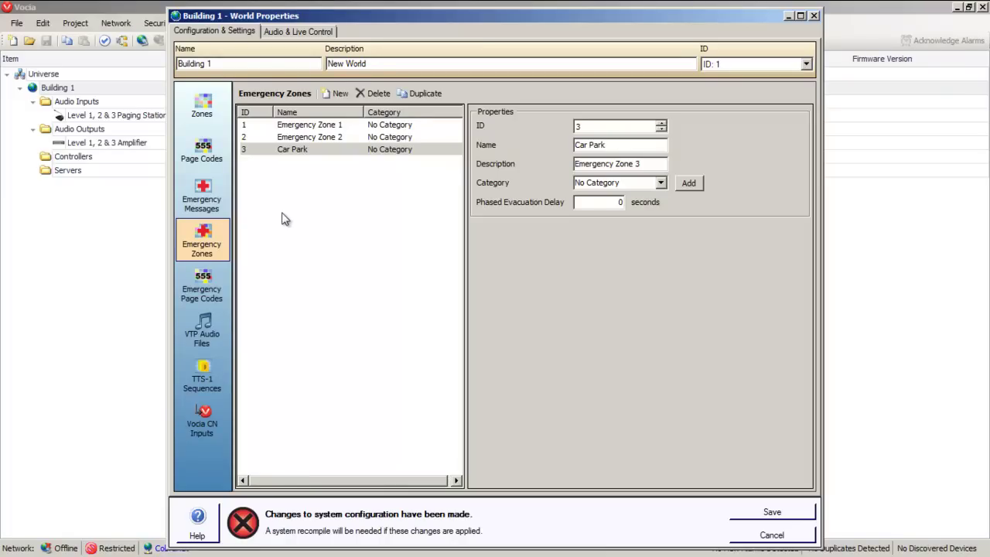
pyautogui.click(211, 280)
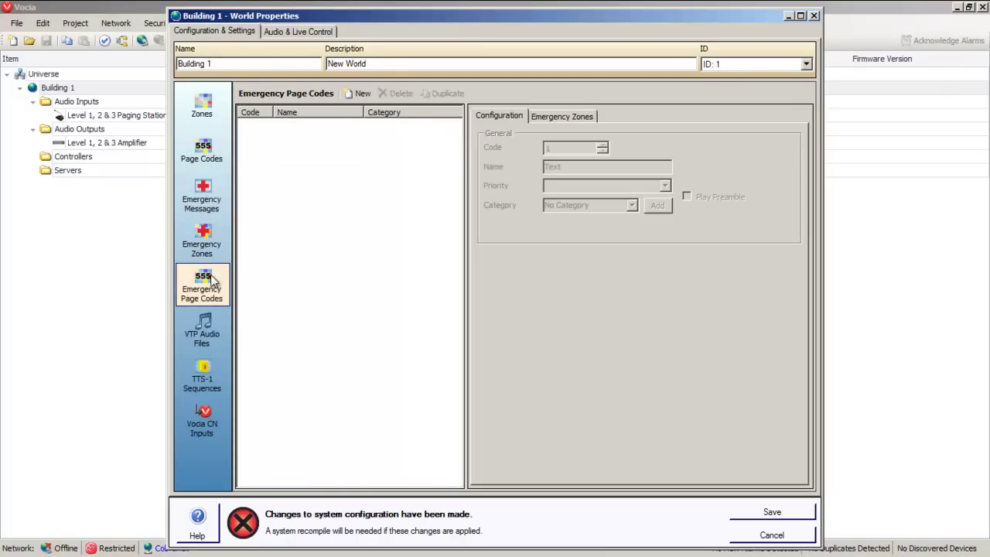
pyautogui.click(358, 95)
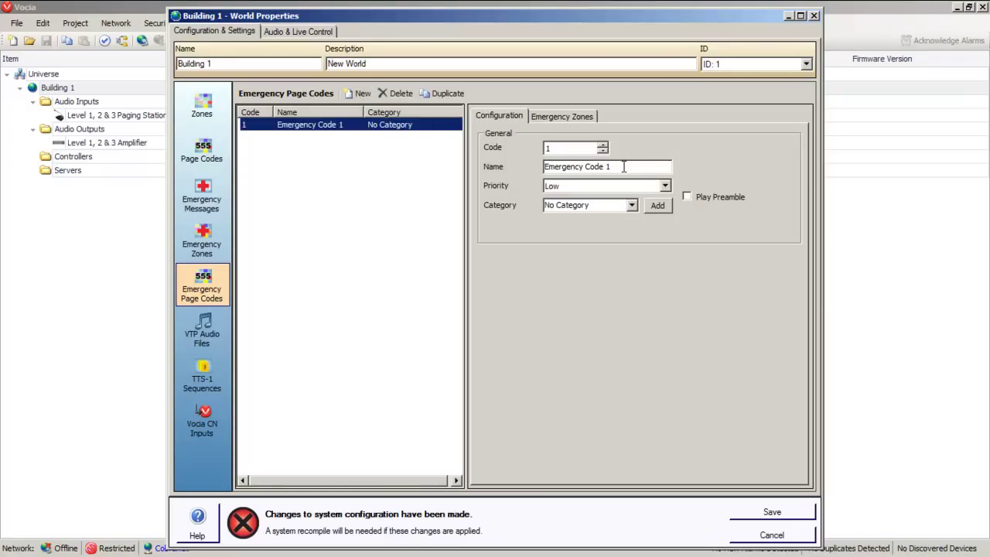
pyautogui.moveTo(624, 166); pyautogui.dragTo(545, 167)
pyautogui.write('Left S')
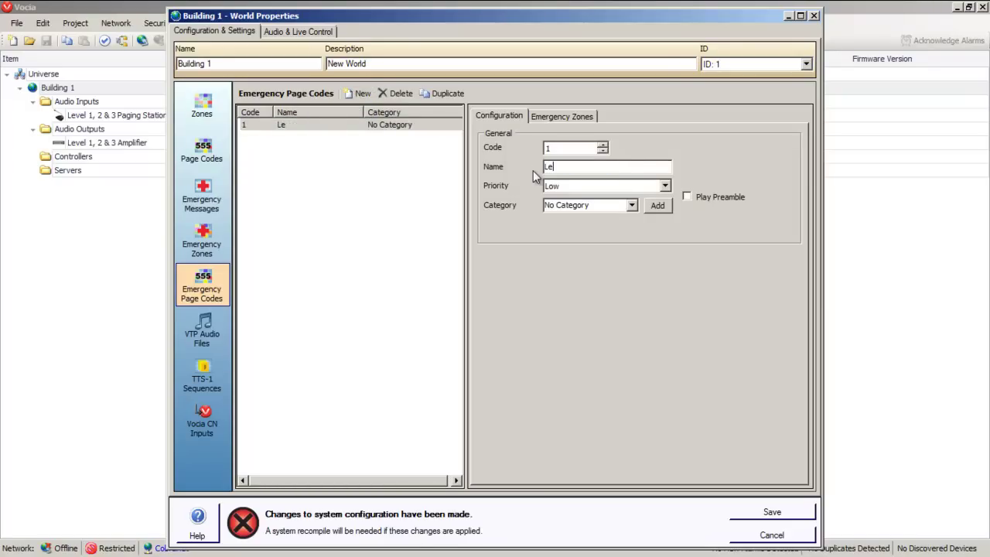
pyautogui.write('tairs')
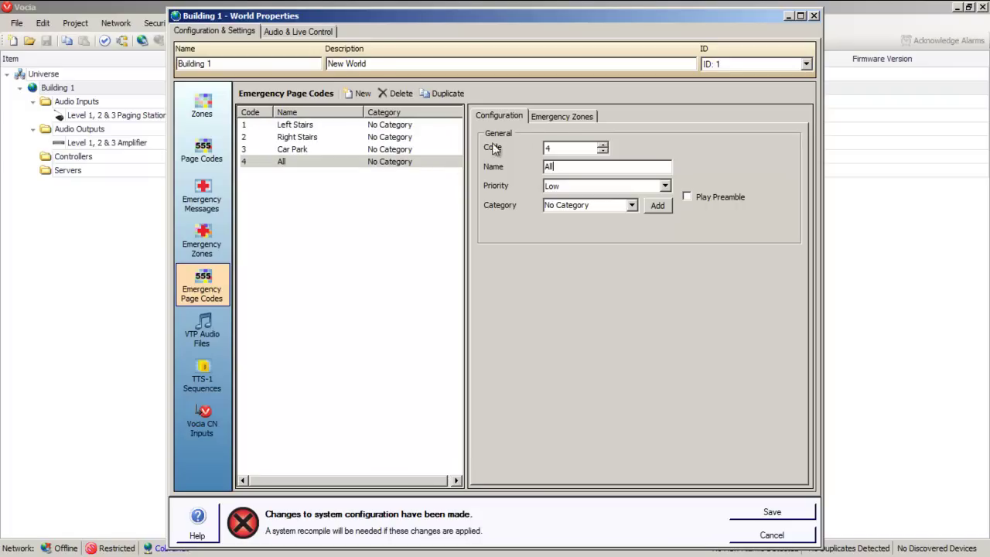
# Link Left Stairs to Zone 1, Right Stairs to Zone 2, Car Park to Car Park, All to every Building 1 zone
pyautogui.click(555, 116)
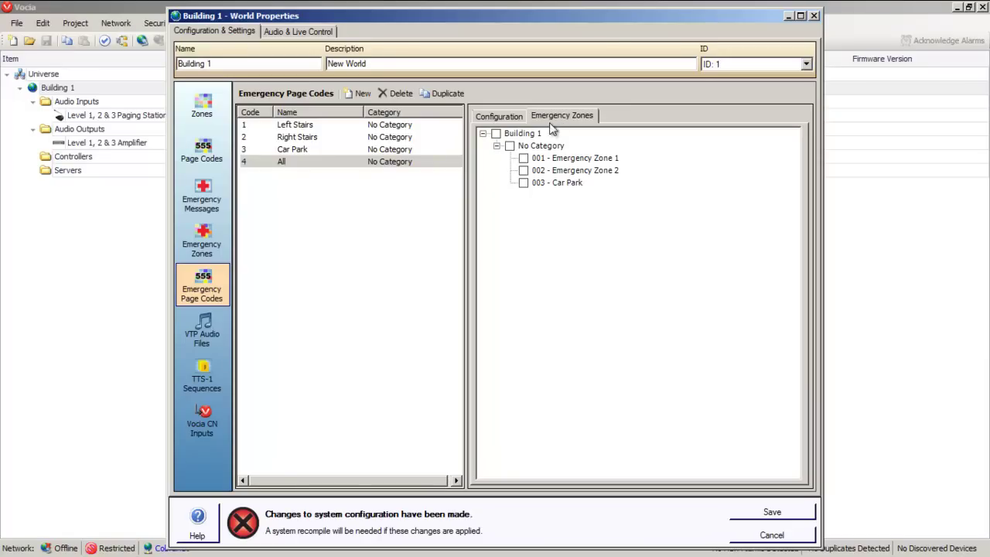
pyautogui.click(376, 128)
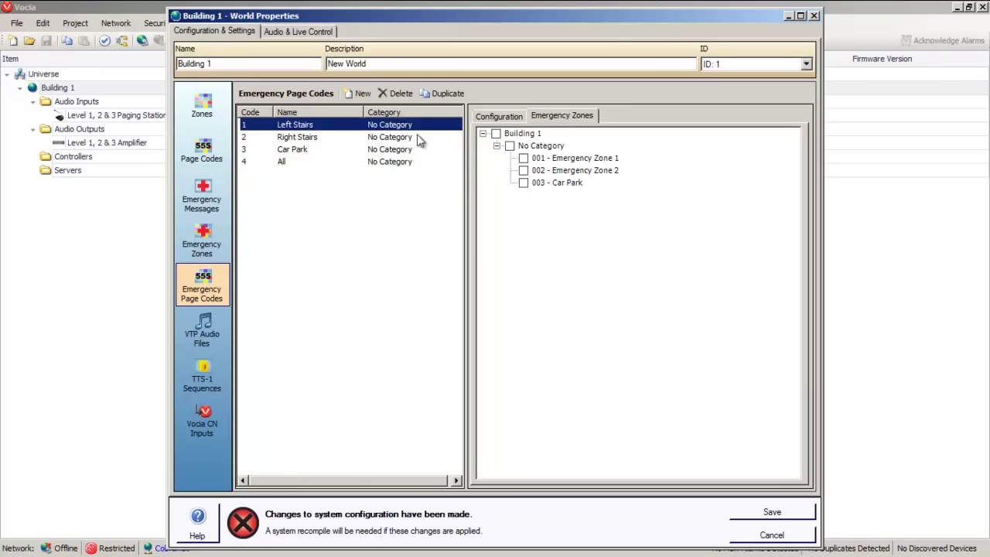
pyautogui.click(524, 159)
pyautogui.click(377, 139)
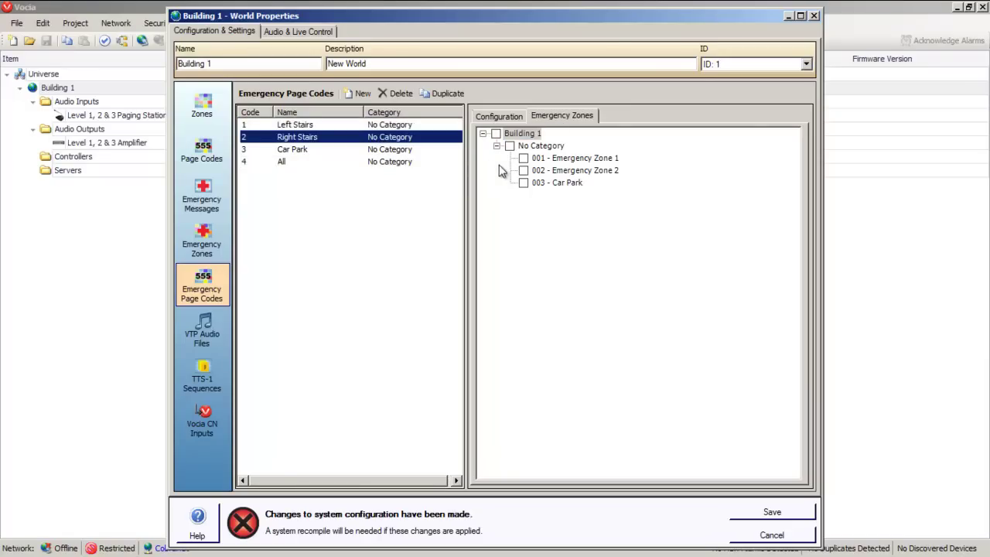
pyautogui.click(524, 170)
pyautogui.click(406, 150)
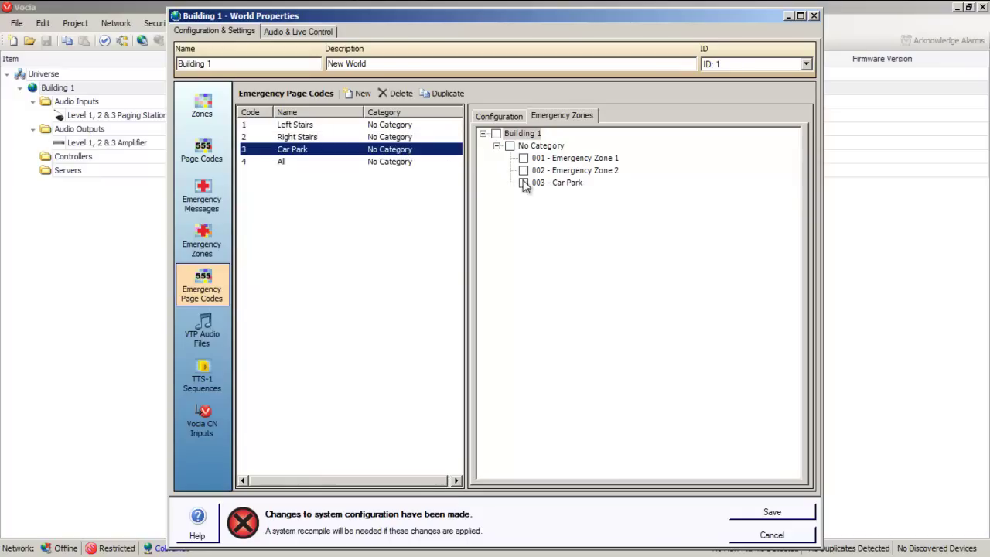
pyautogui.click(524, 183)
pyautogui.click(408, 162)
pyautogui.click(496, 133)
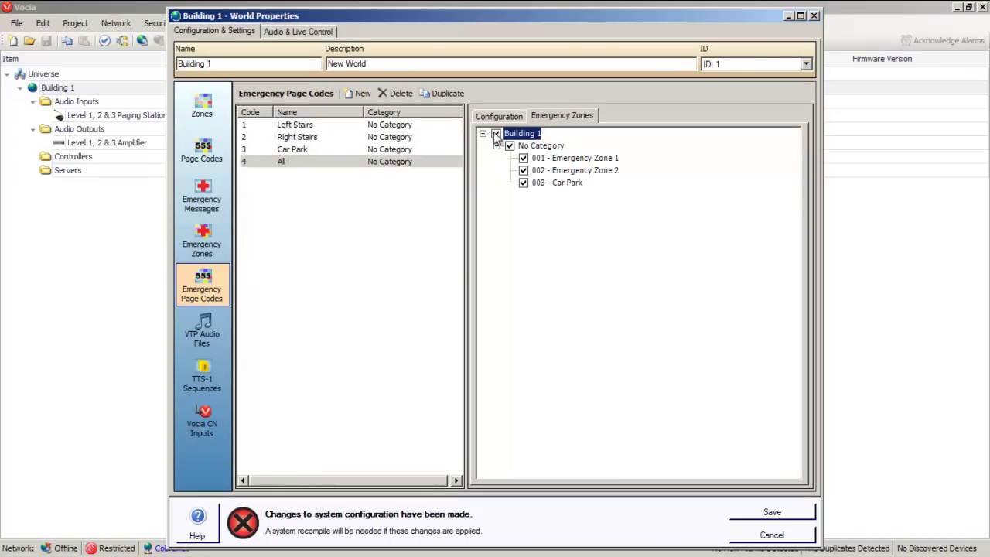
# Save world properties, then assign the Level 1, 2 & 3 Amplifier channels to emergency zones, starting with channel 1 to Emergency Zone 1
pyautogui.click(758, 514)
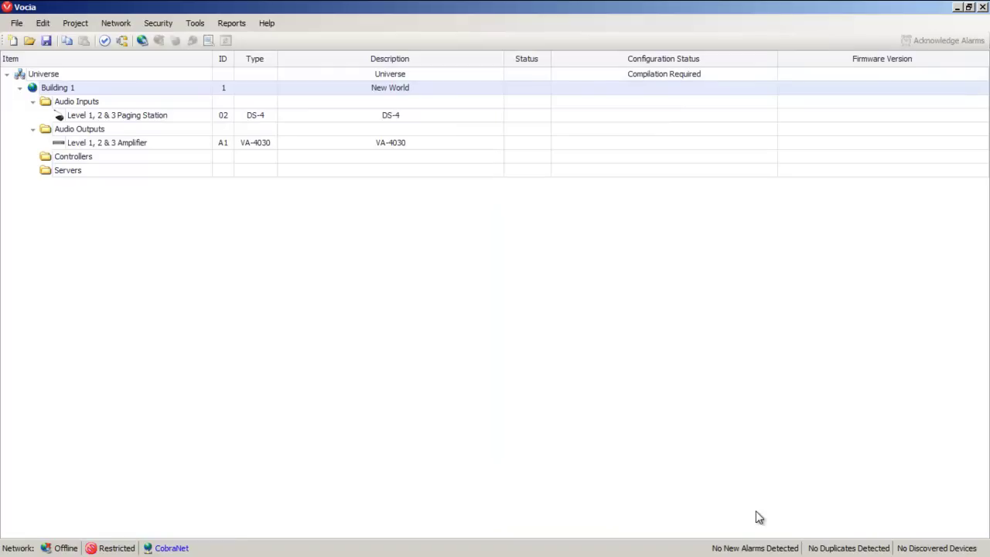
pyautogui.click(82, 144)
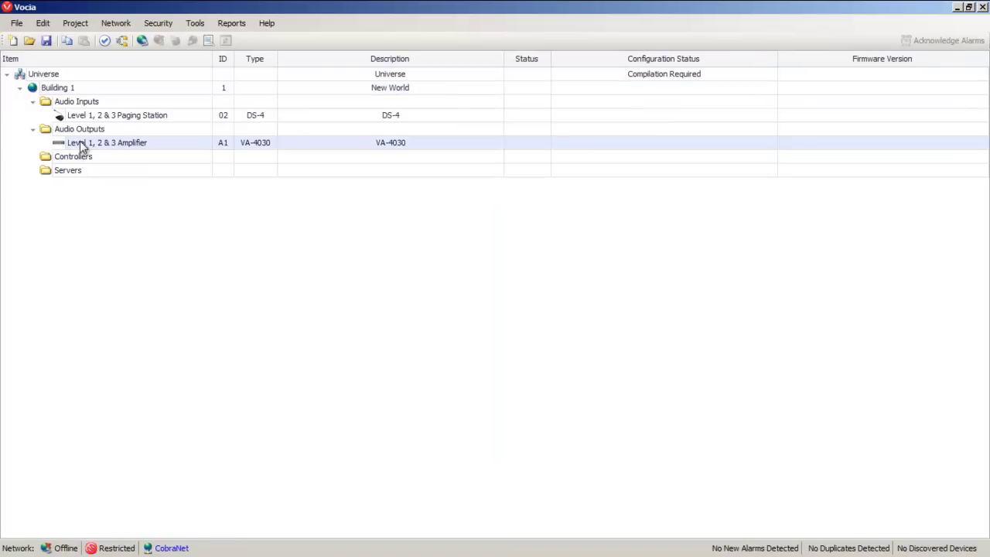
pyautogui.doubleClick(80, 141)
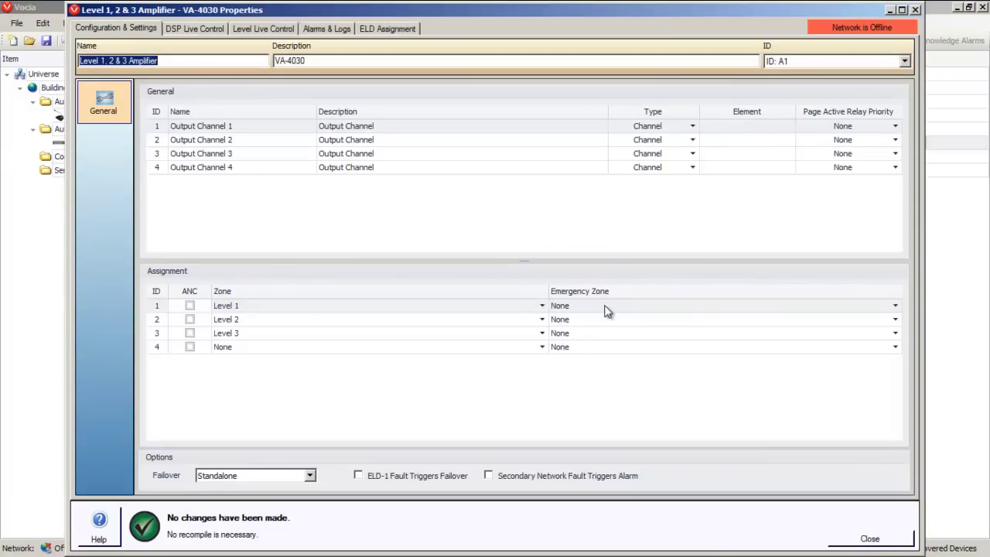
pyautogui.click(606, 308)
pyautogui.click(592, 329)
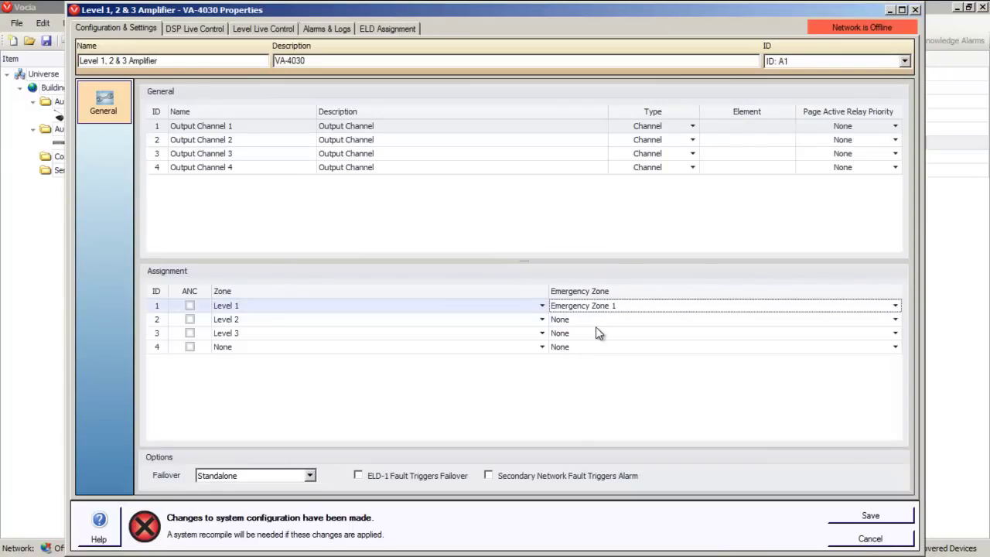
pyautogui.click(580, 347)
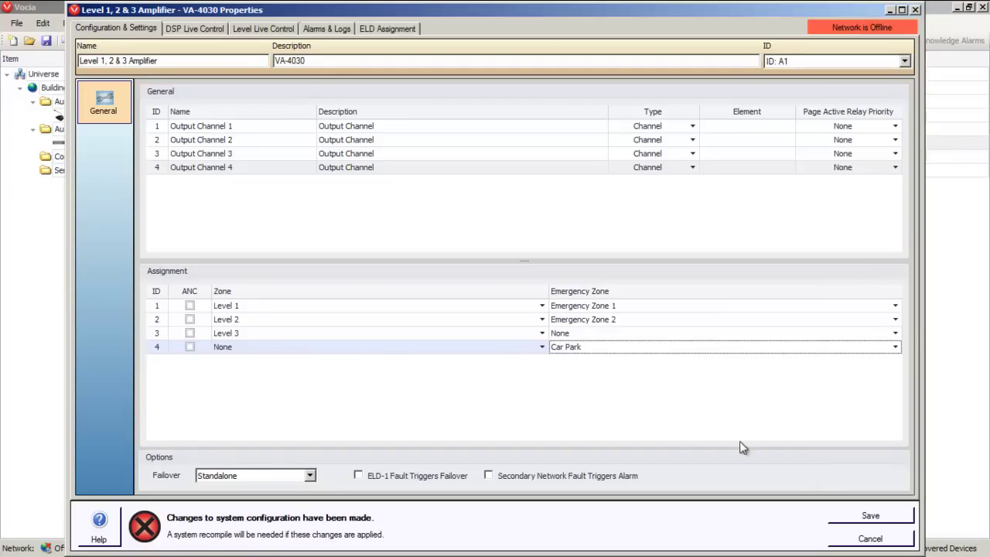
pyautogui.click(849, 519)
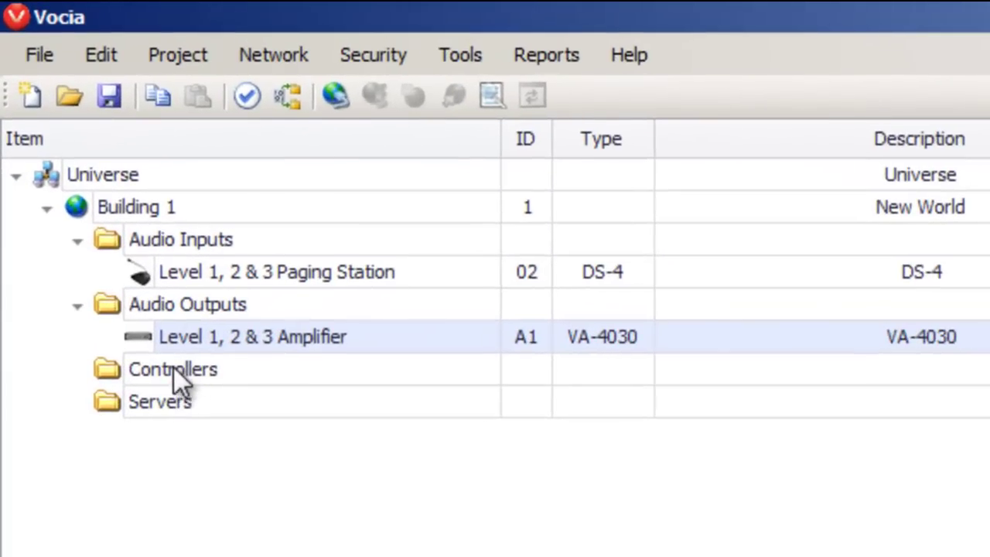
# Add an LSI-16e controller named 'Fire Panel LSI-16' and show its input settings
pyautogui.rightClick(113, 239)
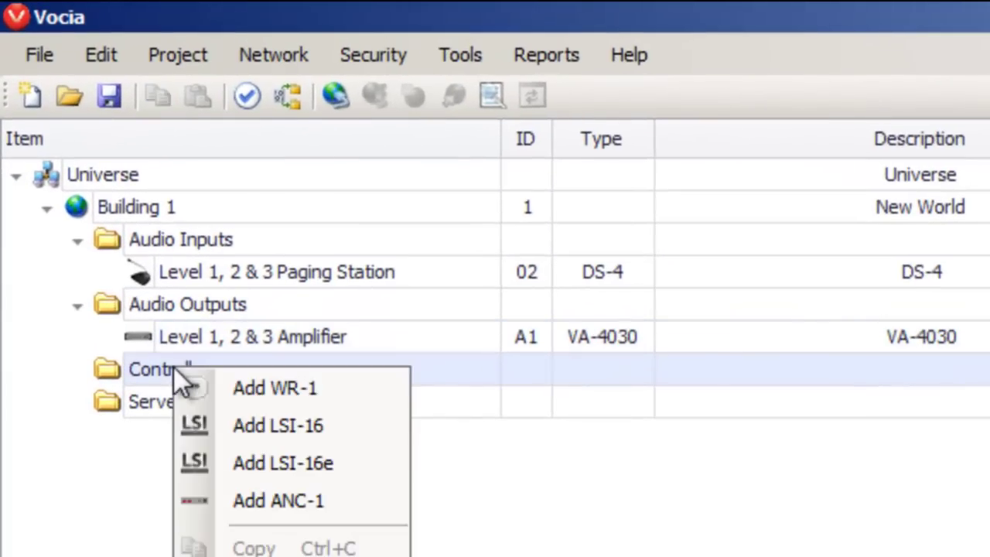
pyautogui.click(249, 463)
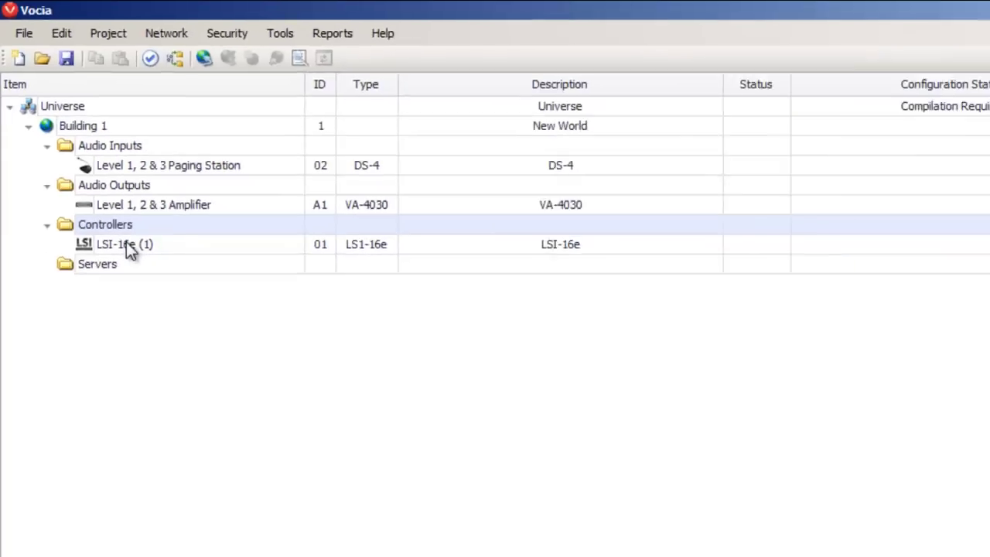
pyautogui.doubleClick(207, 402)
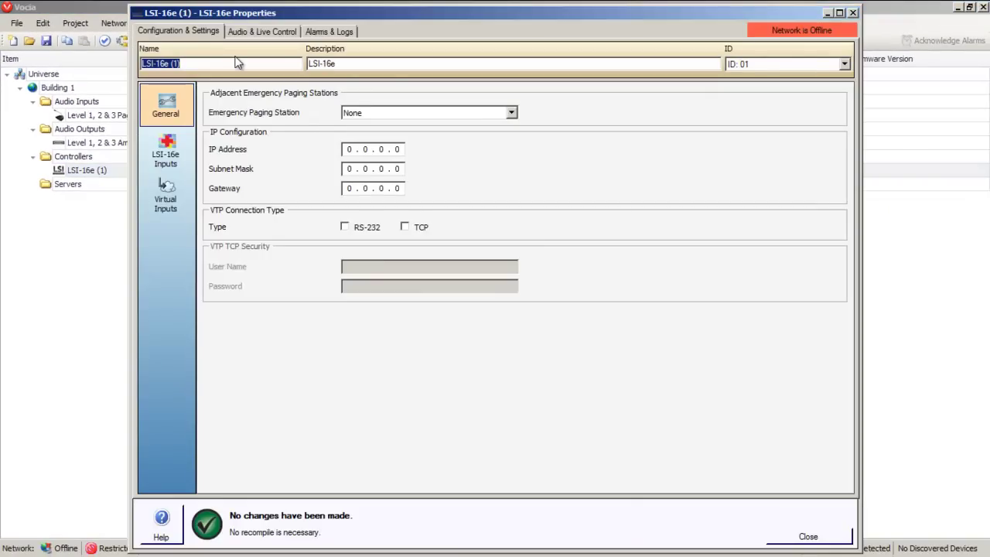
pyautogui.write('Fire Panel LSI-16')
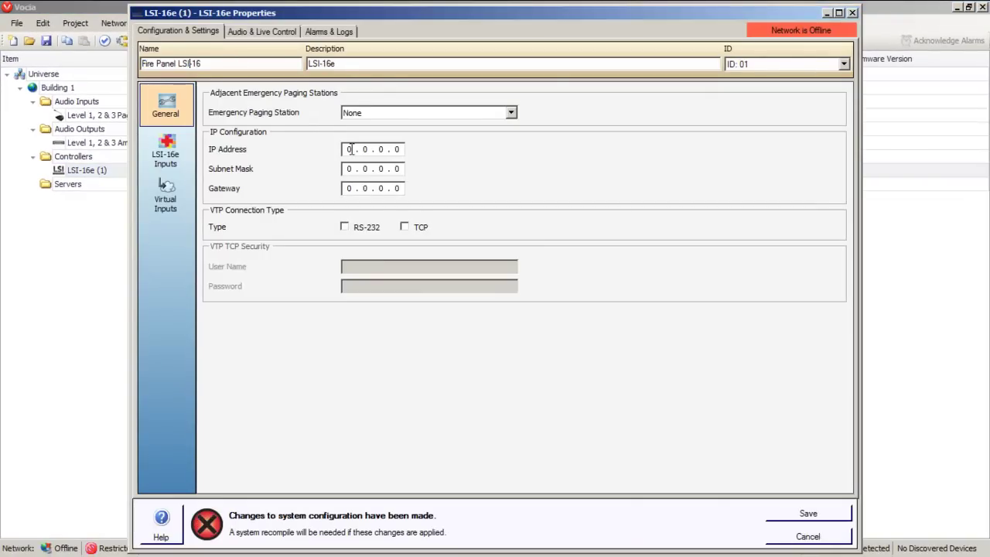
pyautogui.click(176, 152)
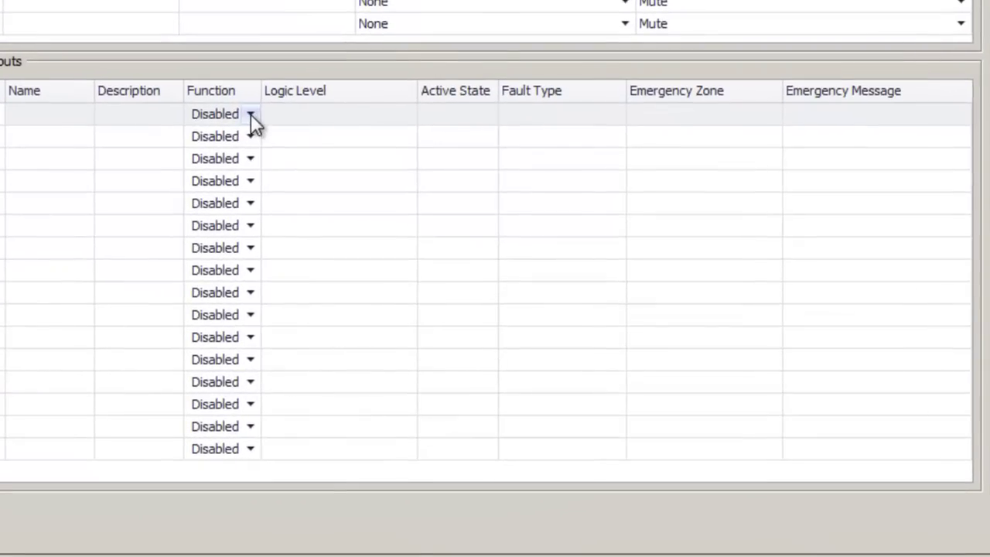
# Set input 1 to Alarm, High Range Monitored, Emergency Zone 1, playing Fire Left Stairs
pyautogui.click(251, 114)
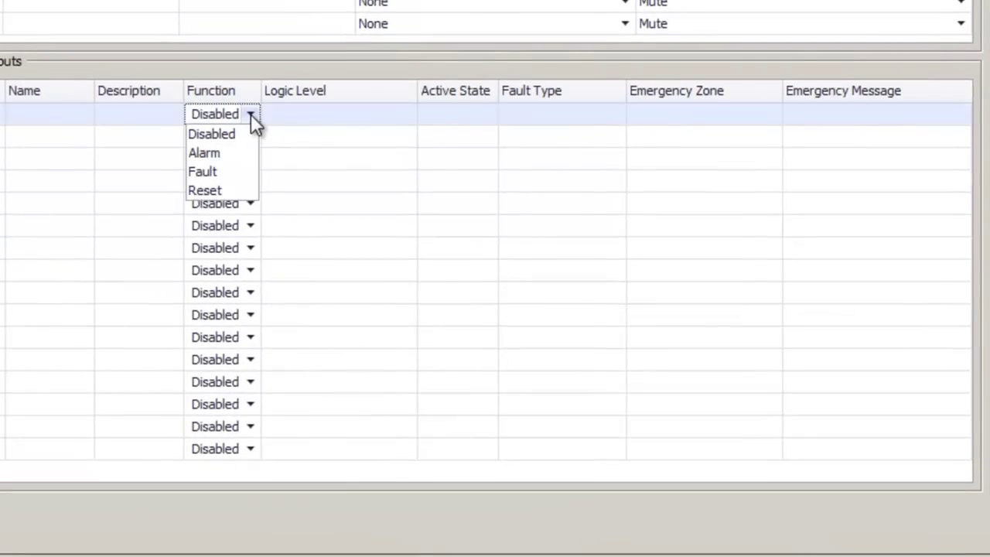
pyautogui.click(242, 152)
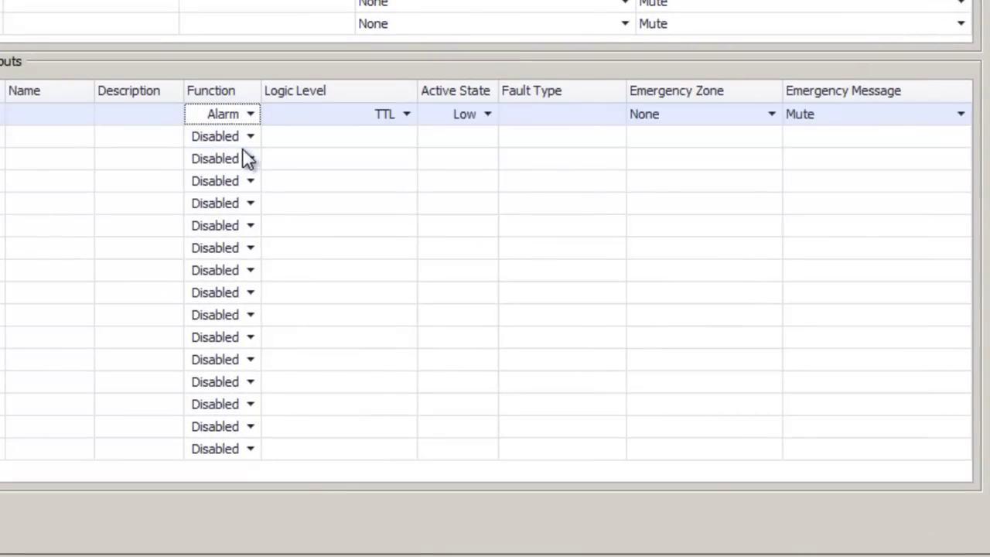
pyautogui.click(407, 114)
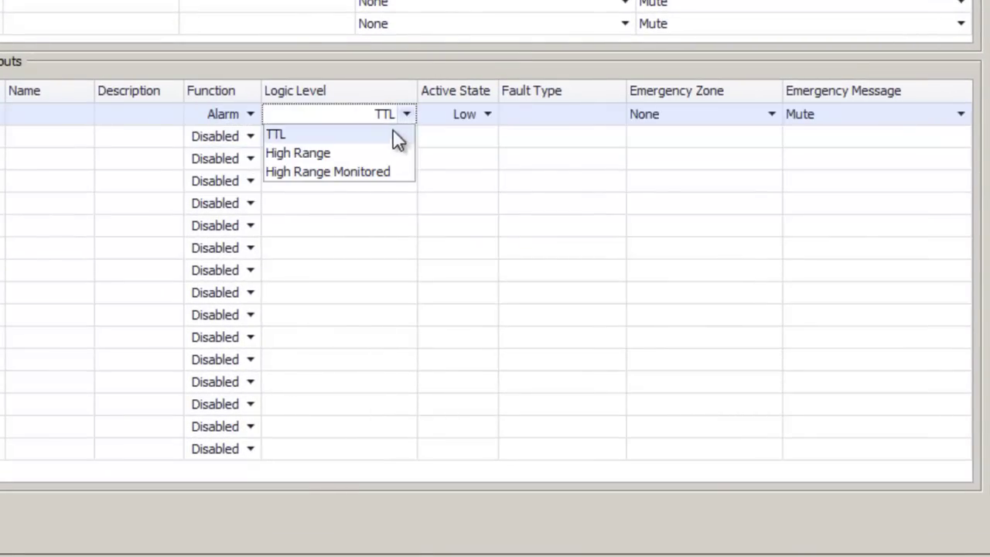
pyautogui.click(376, 170)
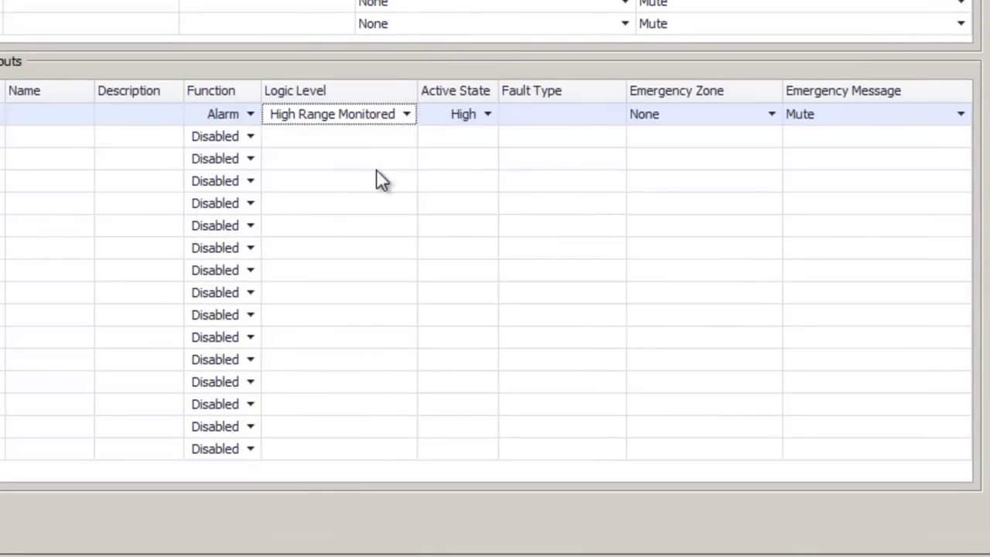
pyautogui.click(667, 116)
pyautogui.click(670, 152)
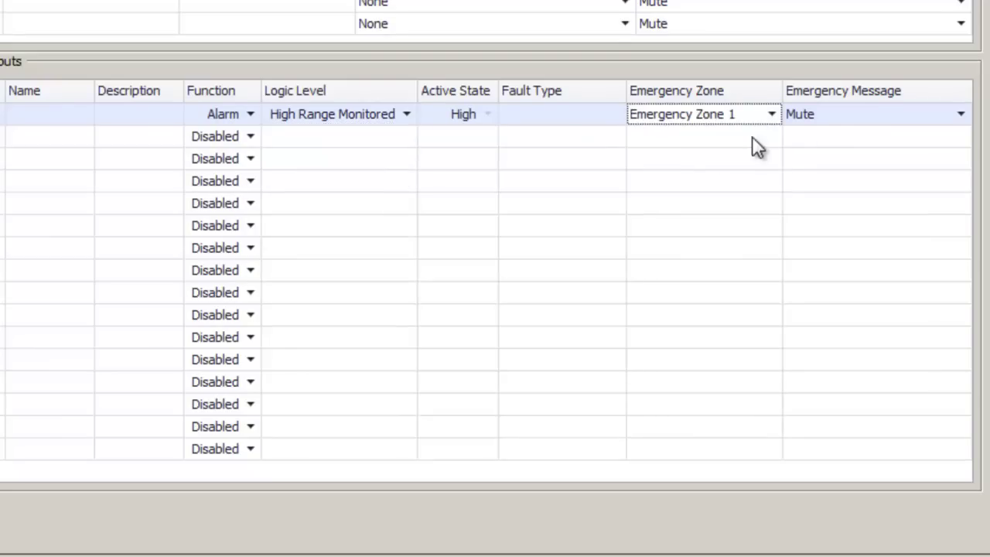
pyautogui.click(827, 116)
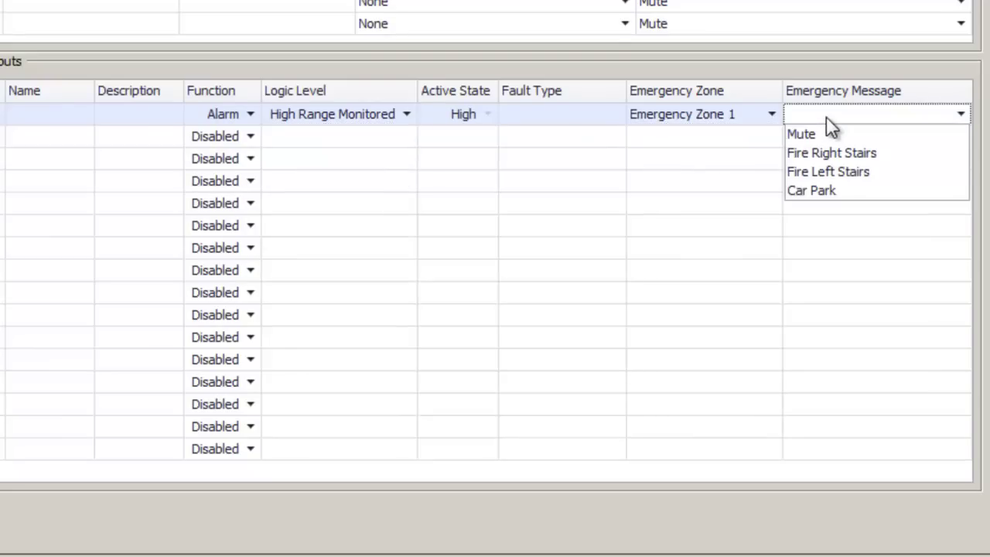
pyautogui.click(828, 172)
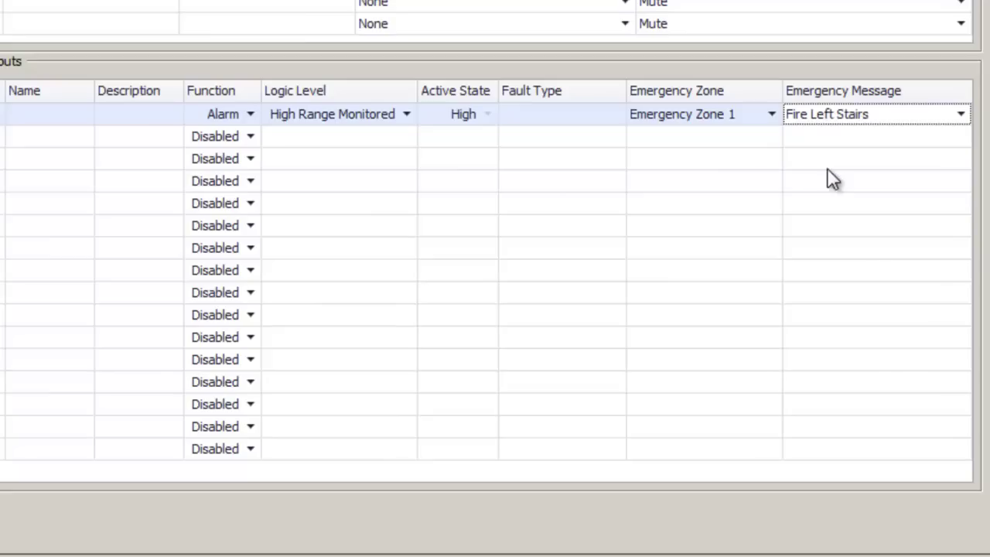
# Set input 2 to Alarm, High Range Monitored, Emergency Zone 1, playing Fire Right Stairs
pyautogui.click(250, 138)
pyautogui.click(240, 175)
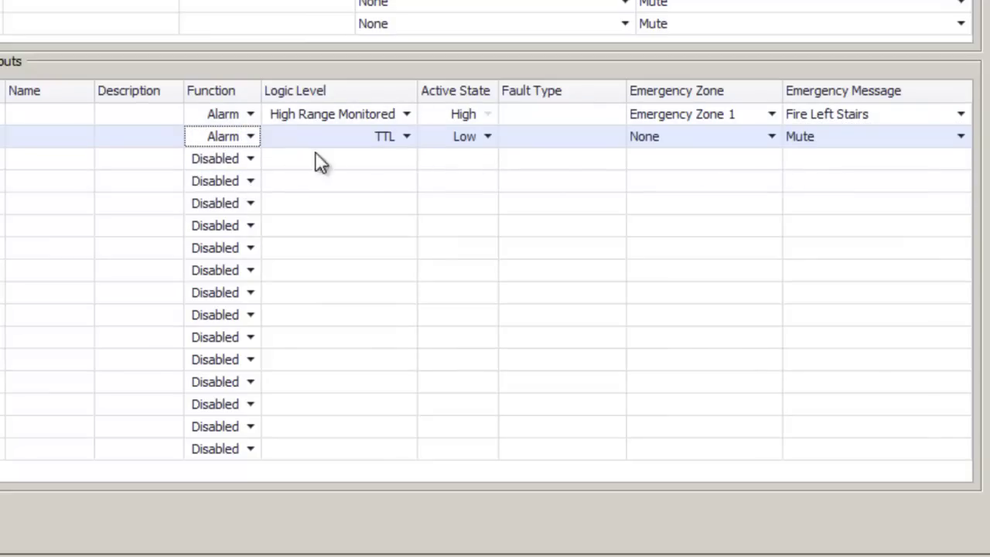
pyautogui.click(405, 136)
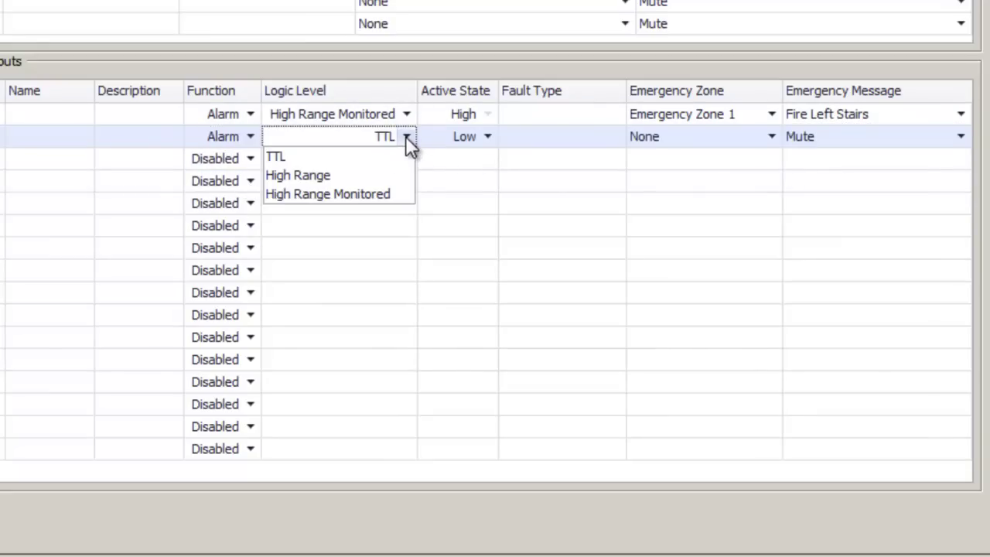
pyautogui.click(364, 194)
pyautogui.click(656, 142)
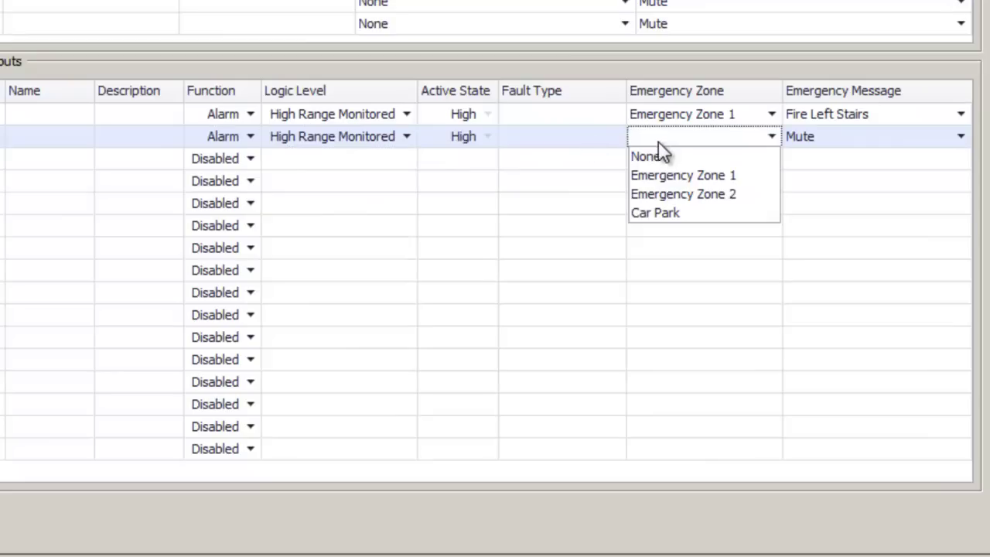
pyautogui.click(667, 178)
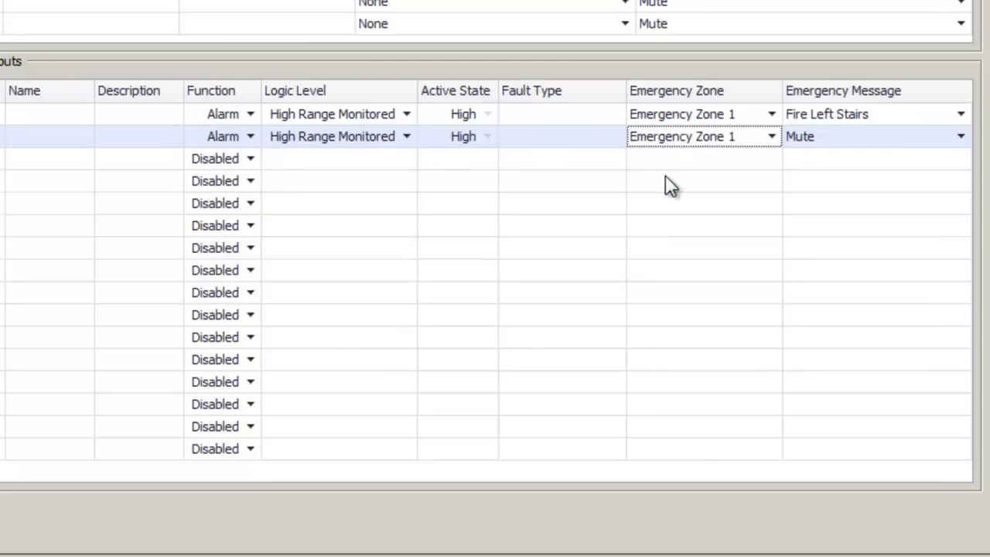
pyautogui.click(822, 136)
pyautogui.click(820, 177)
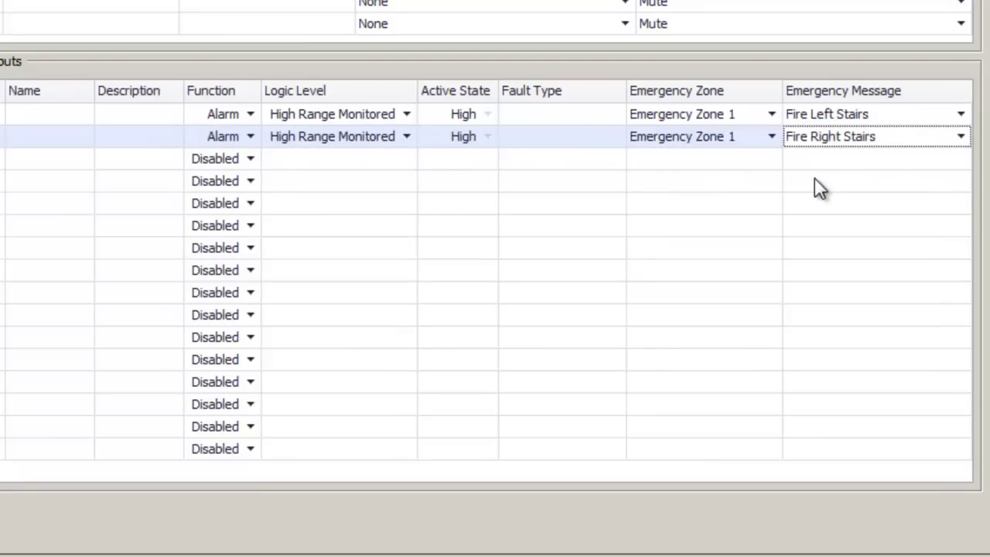
# Set input 3 to Alarm, High Range Monitored, in Emergency Zone 1
pyautogui.click(248, 160)
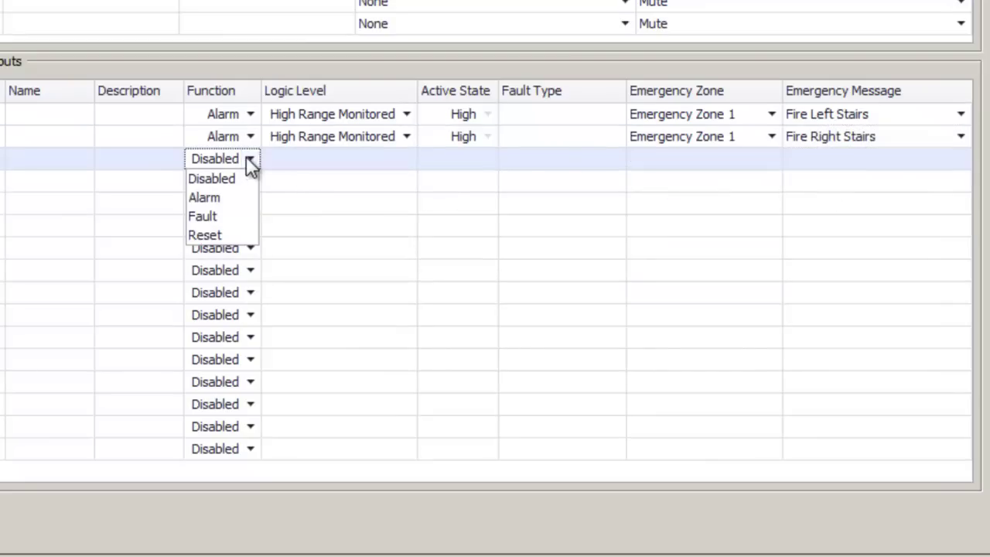
pyautogui.click(237, 197)
pyautogui.click(405, 160)
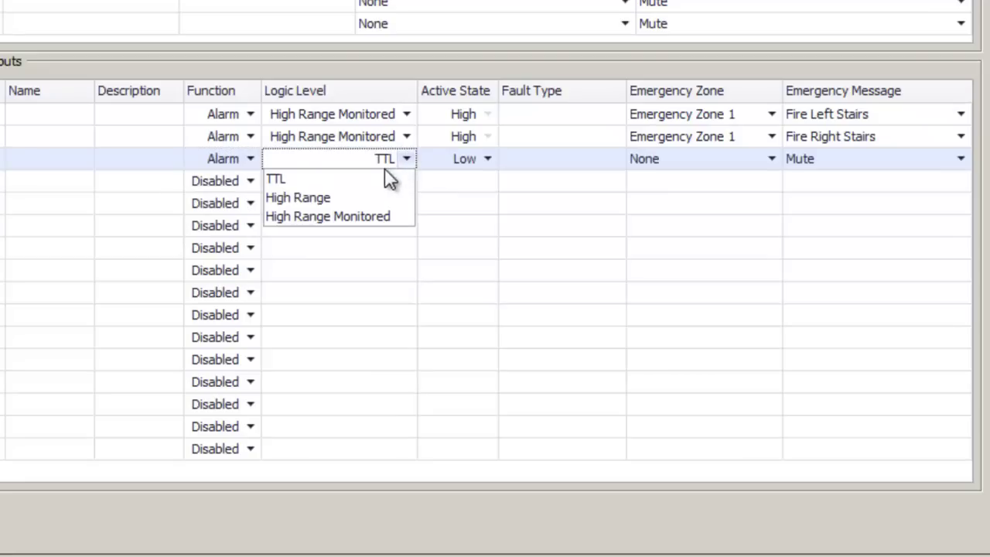
pyautogui.click(376, 216)
pyautogui.click(669, 164)
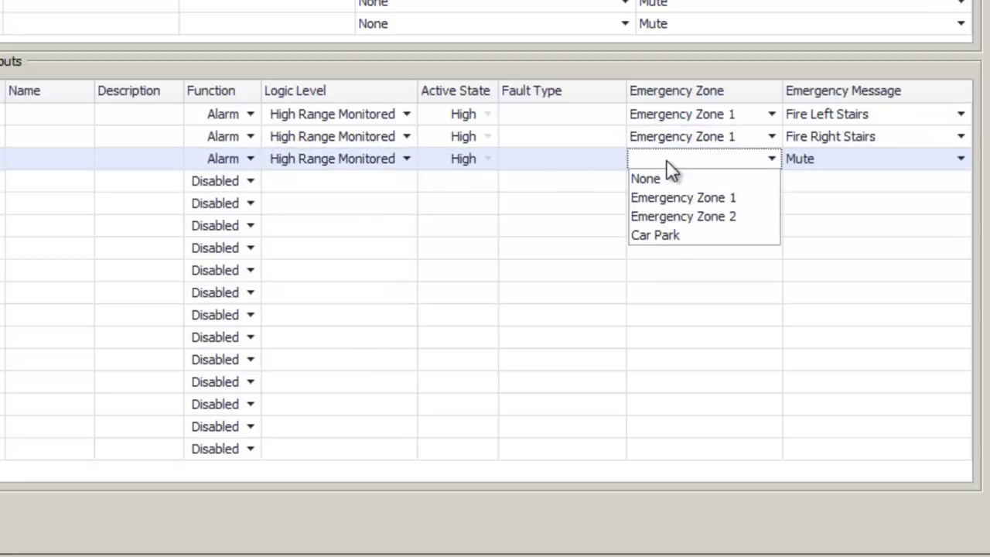
pyautogui.click(670, 198)
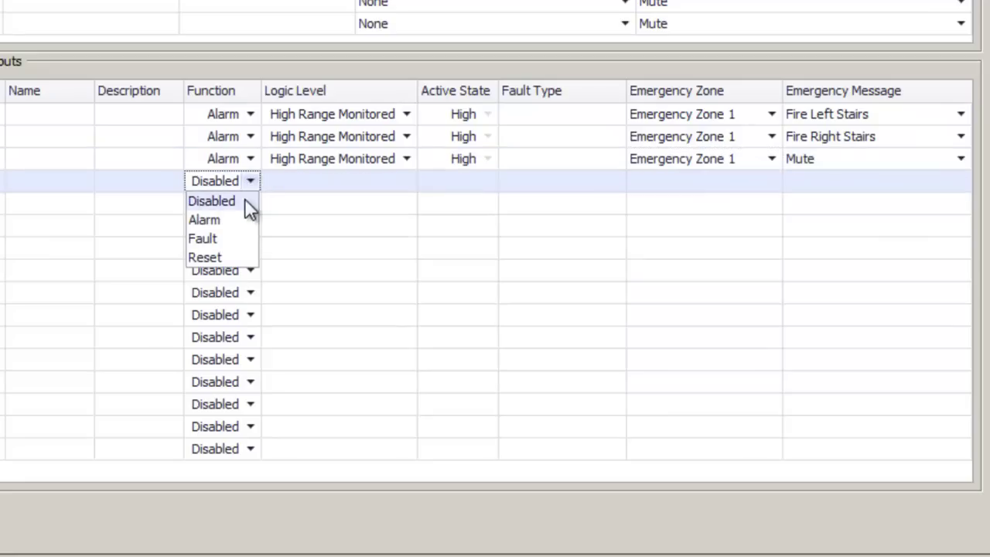
# Set input 4 to Alarm, High Range Monitored, Emergency Zone 2, playing Fire Left Stairs
pyautogui.click(239, 219)
pyautogui.click(405, 181)
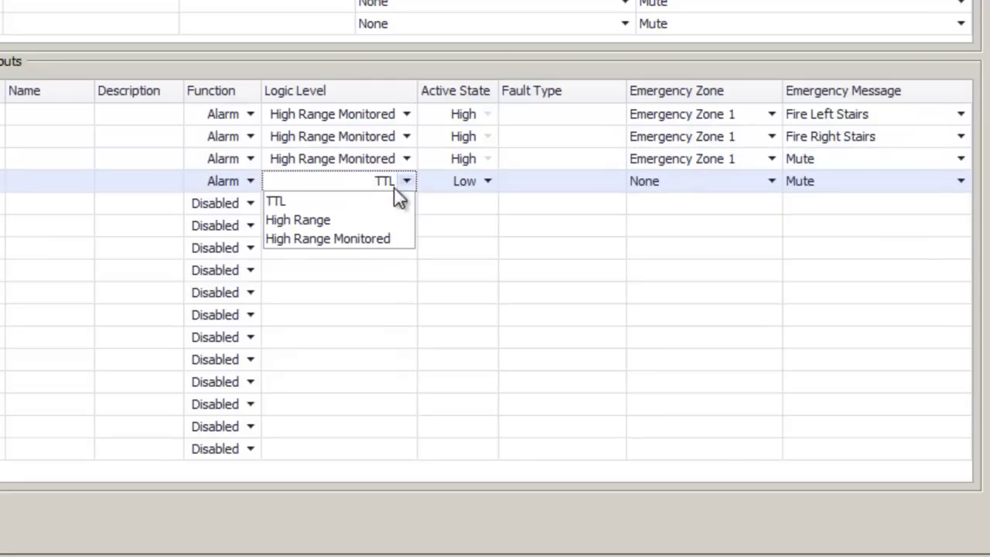
pyautogui.click(342, 237)
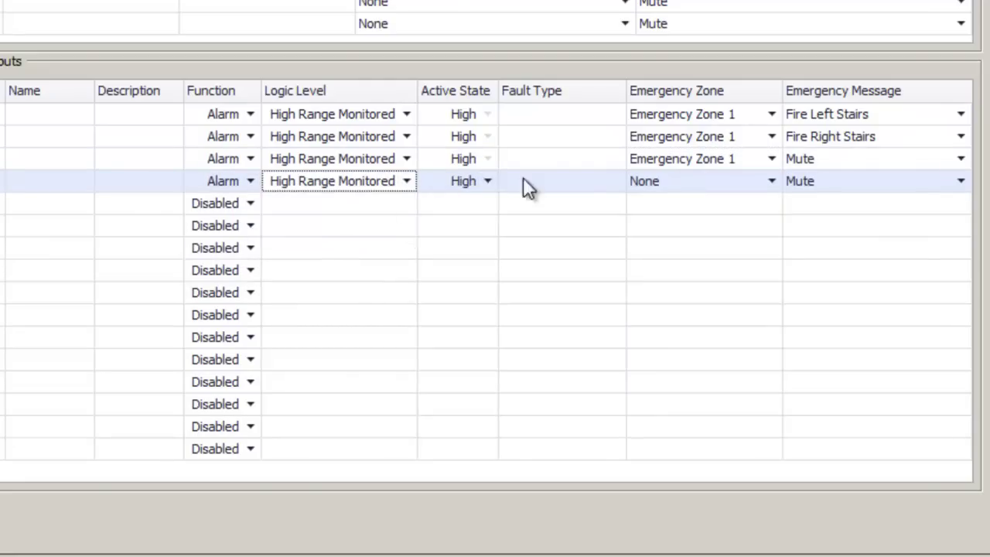
pyautogui.click(654, 180)
pyautogui.click(656, 237)
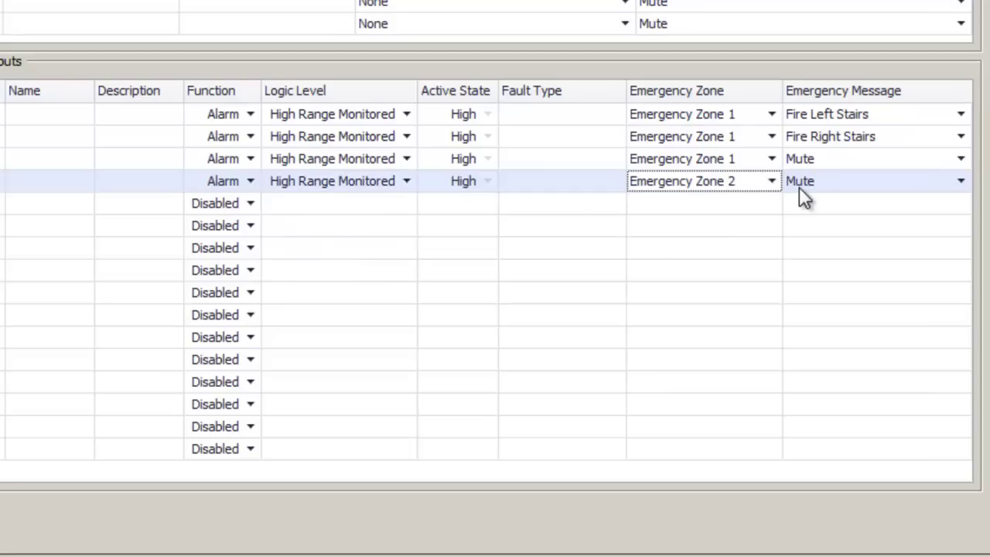
pyautogui.click(805, 186)
pyautogui.click(809, 238)
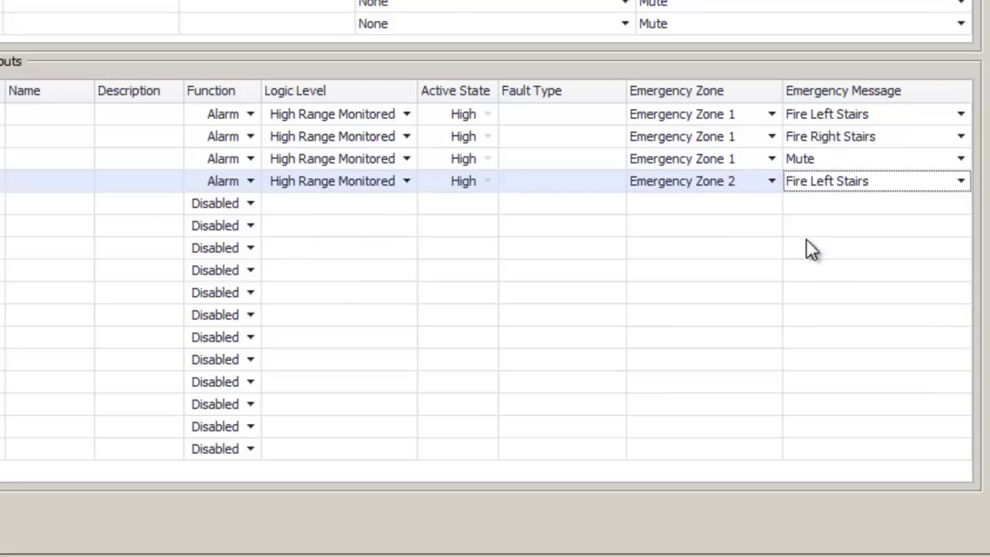
# Set input 5 to Alarm, High Range Monitored, Emergency Zone 2, playing Fire Right Stairs, and save
pyautogui.click(248, 204)
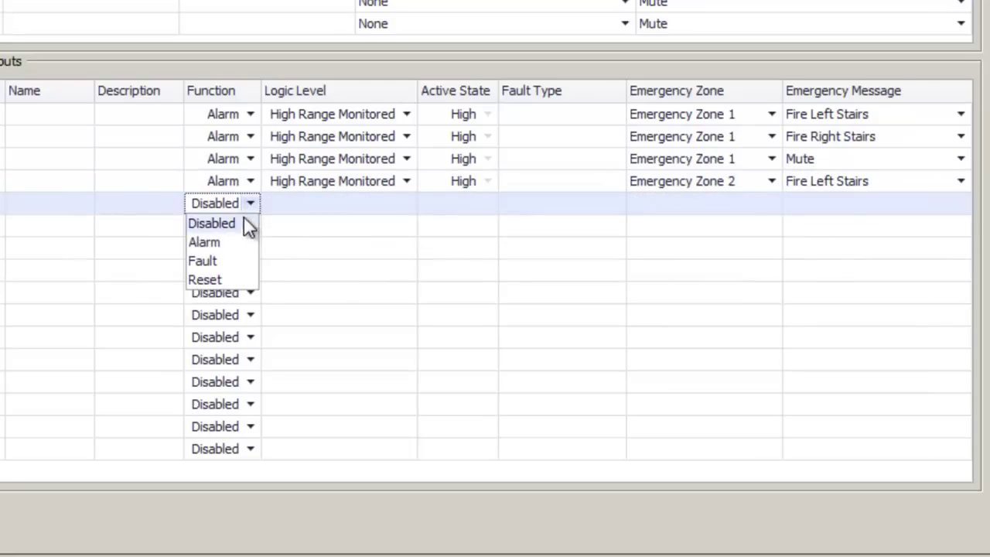
pyautogui.click(236, 243)
pyautogui.click(403, 203)
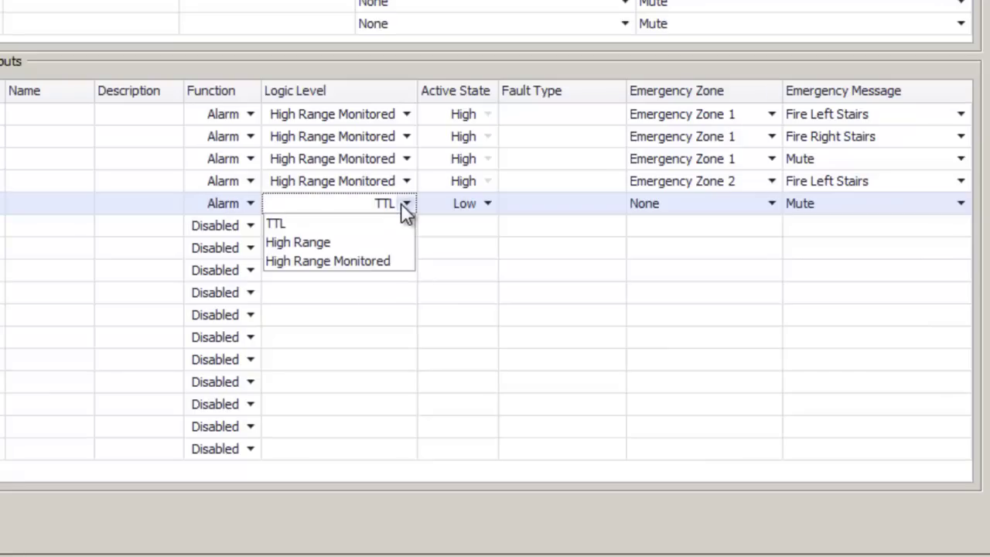
pyautogui.click(353, 261)
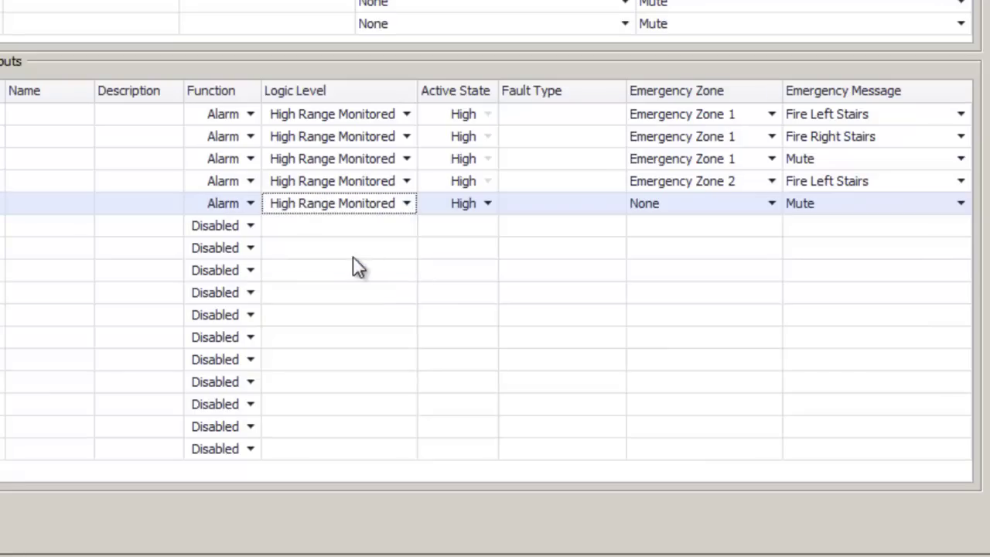
pyautogui.click(670, 205)
pyautogui.click(671, 262)
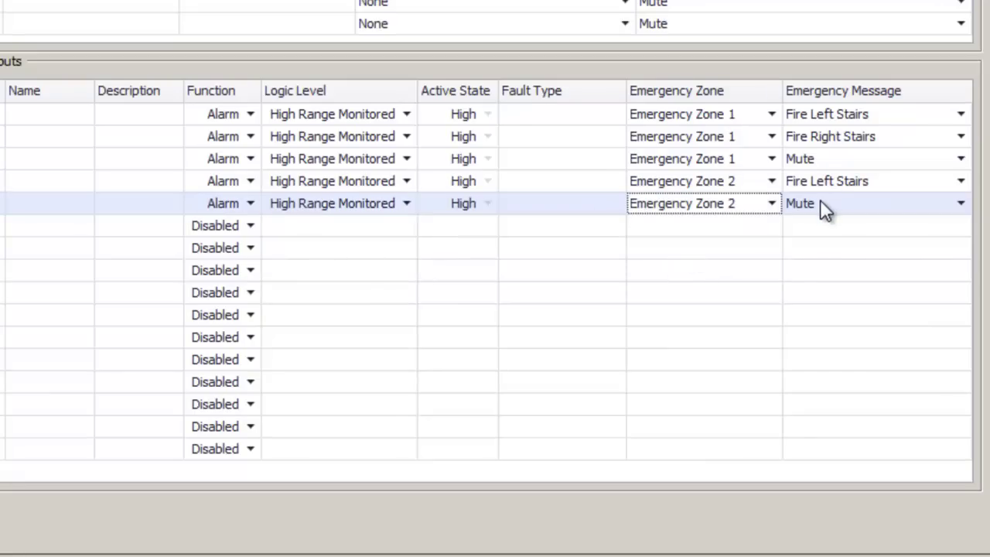
pyautogui.click(820, 200)
pyautogui.click(821, 243)
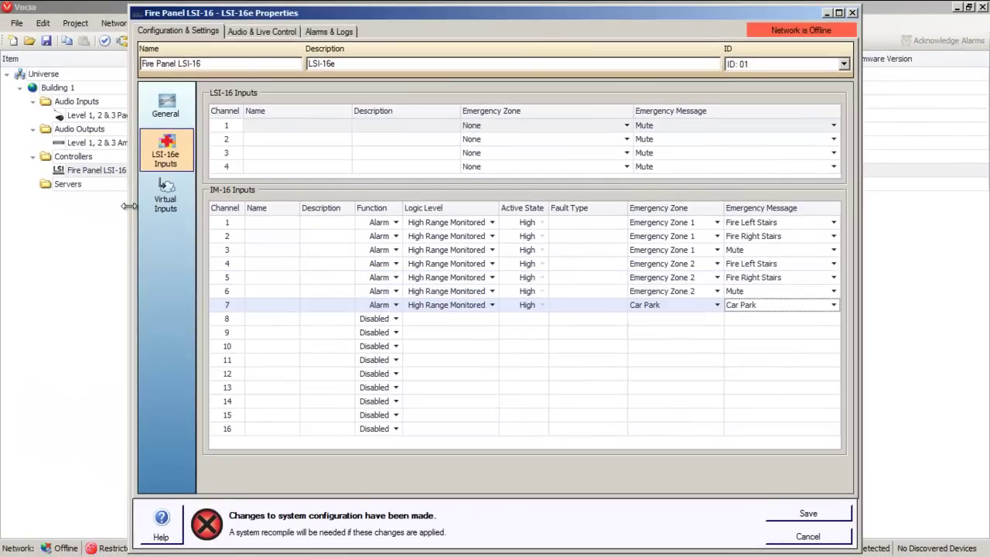
pyautogui.click(812, 519)
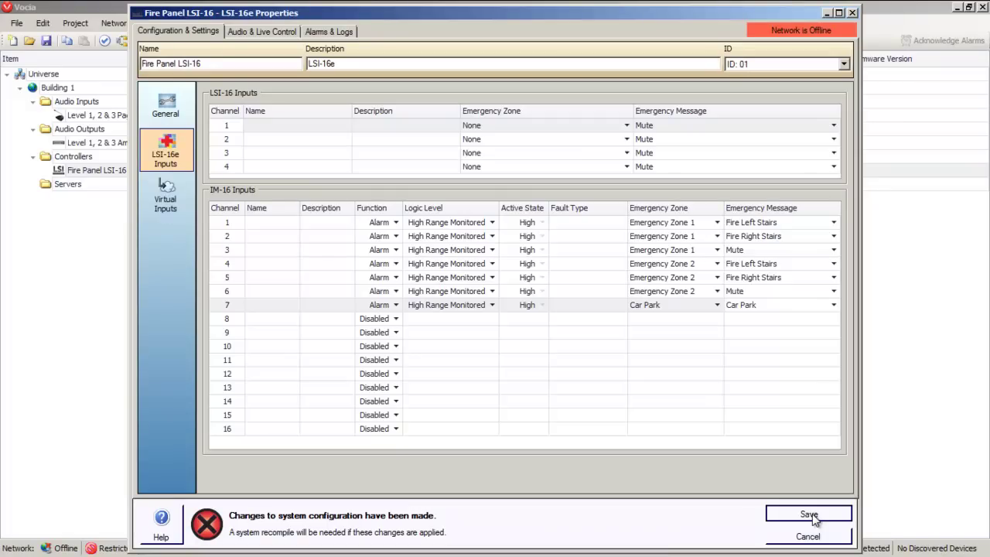
# Close the fire panel settings and add an EWS-4 paging station, EWS-4 (1), under Audio Inputs
pyautogui.click(812, 514)
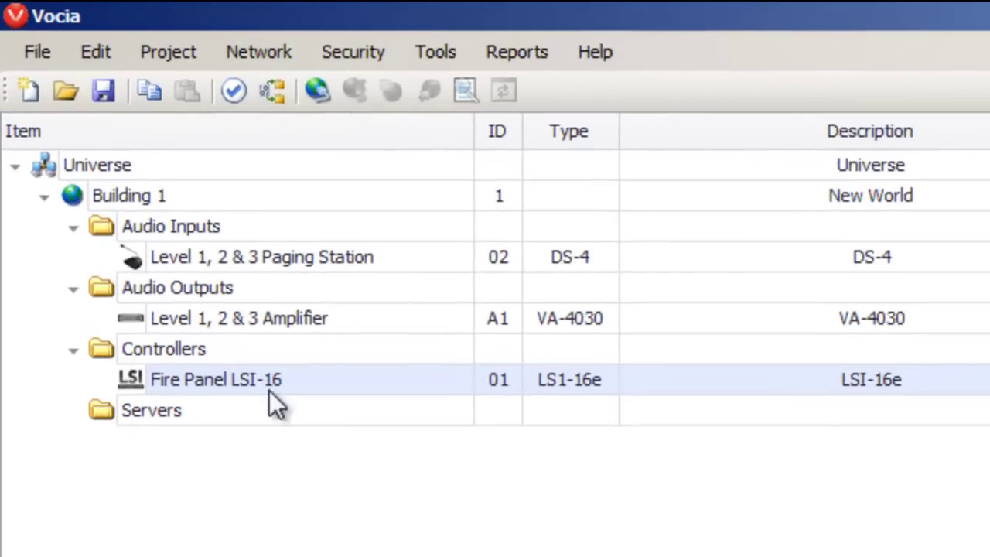
pyautogui.rightClick(203, 234)
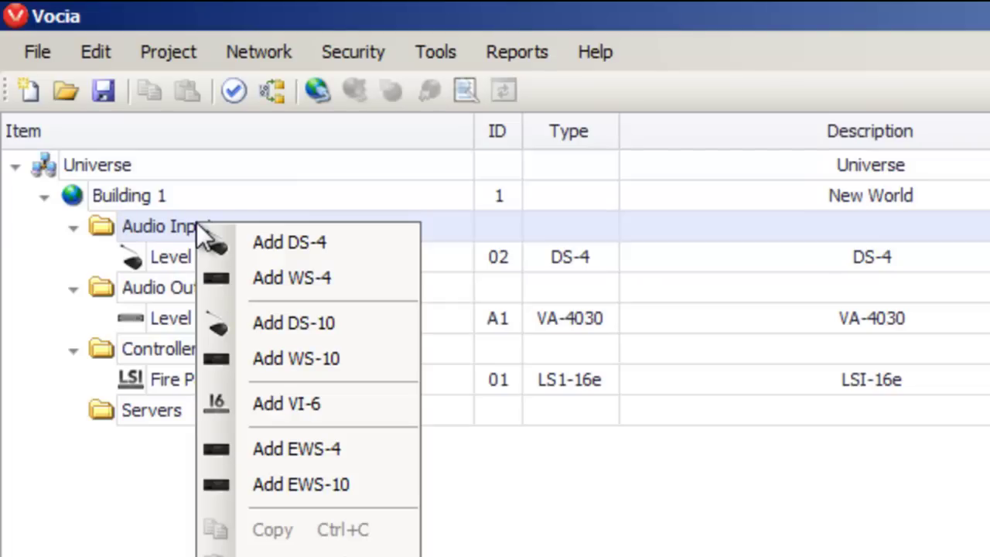
pyautogui.click(277, 449)
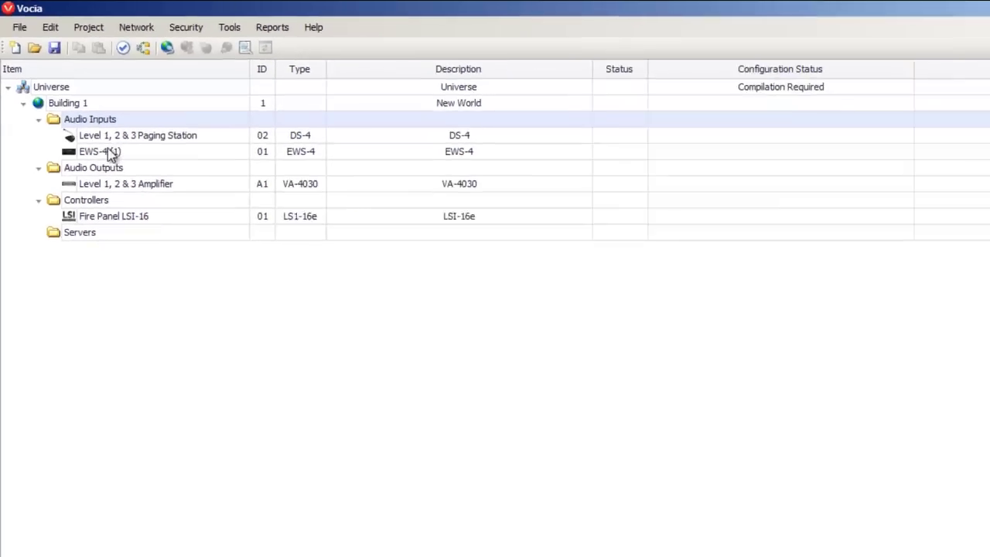
pyautogui.click(197, 292)
# Begin renaming the EWS-4 (1) paging station, typing a new name starting with 'Emergenc'
pyautogui.doubleClick(90, 130)
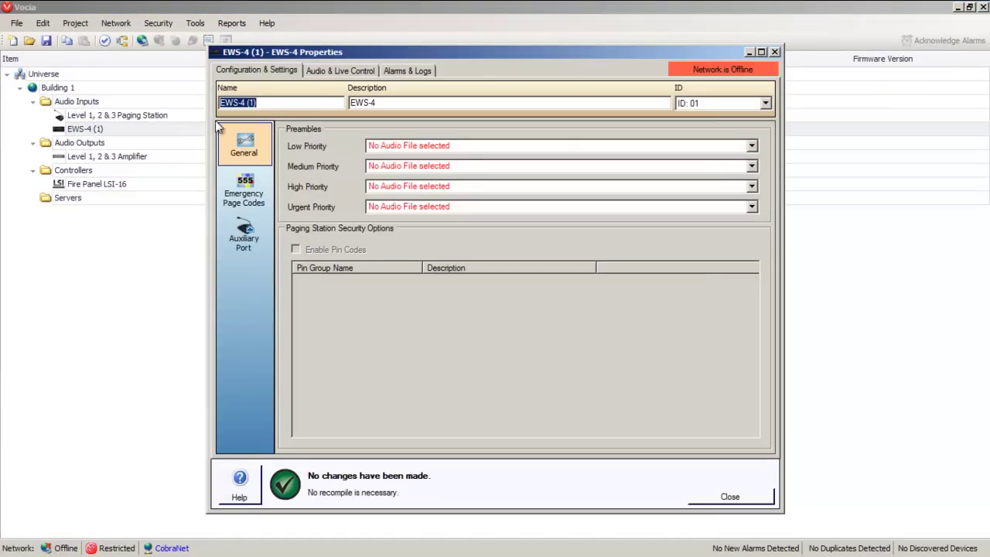
pyautogui.write('Emergency Paging')
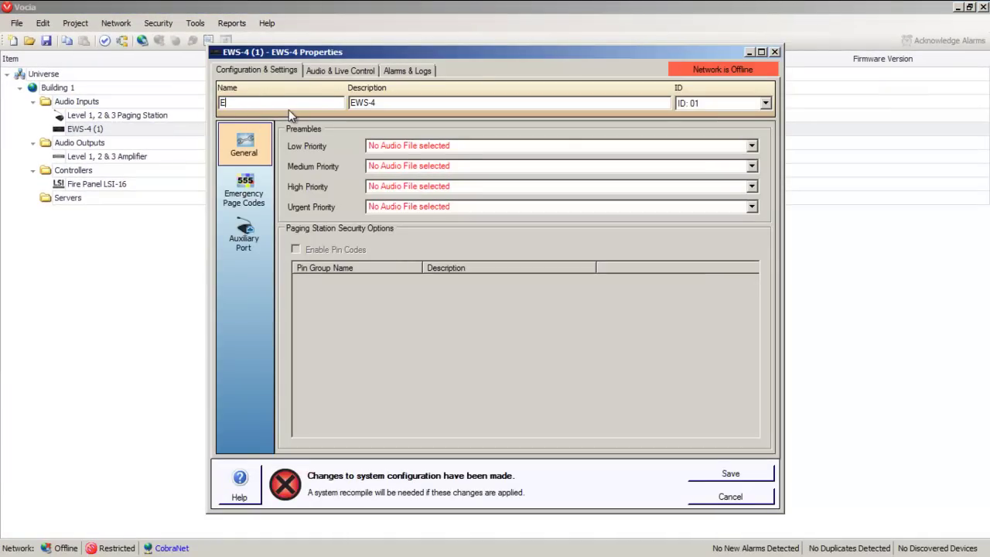